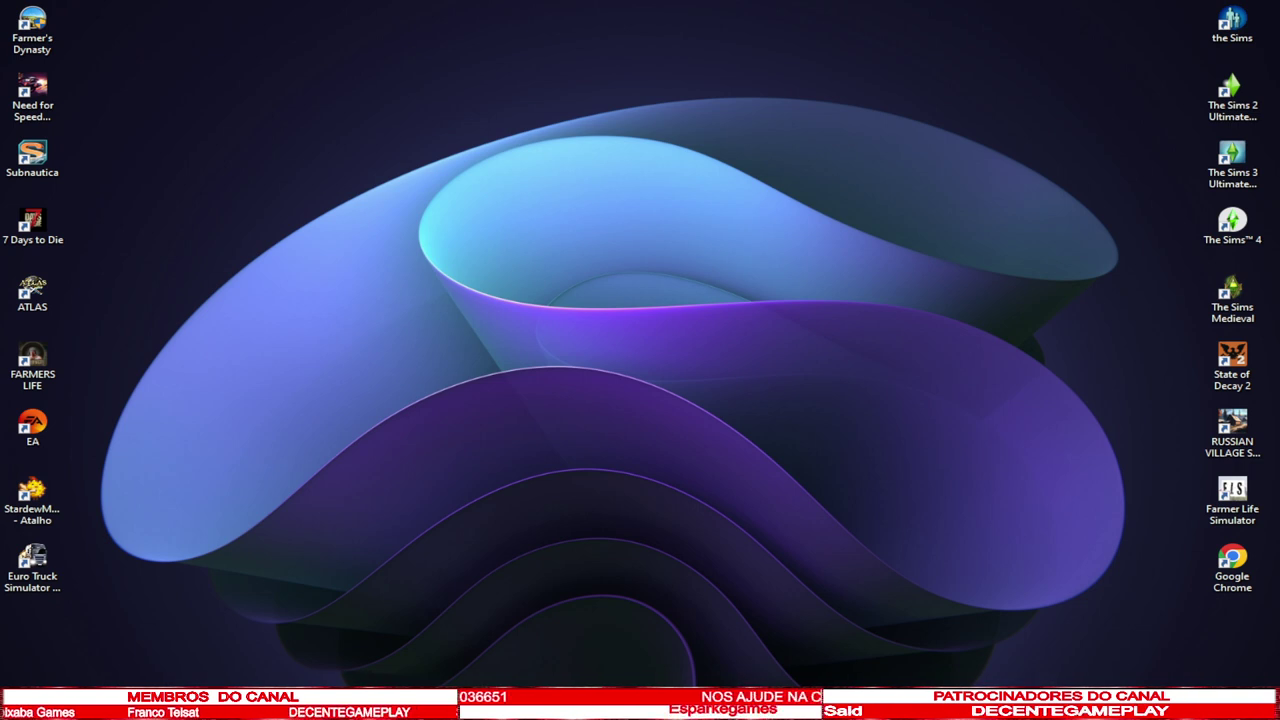
- Open the Windows Temp folder by running the command temp
key("super+r")
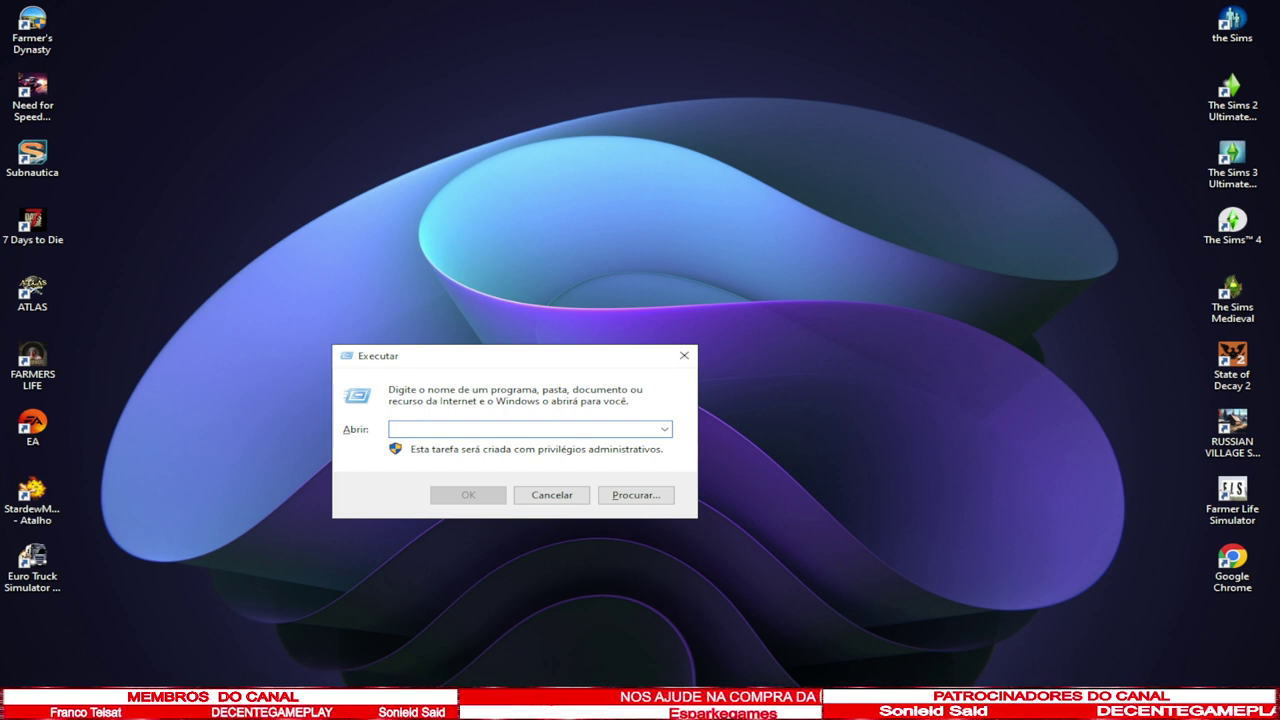
type("tem")
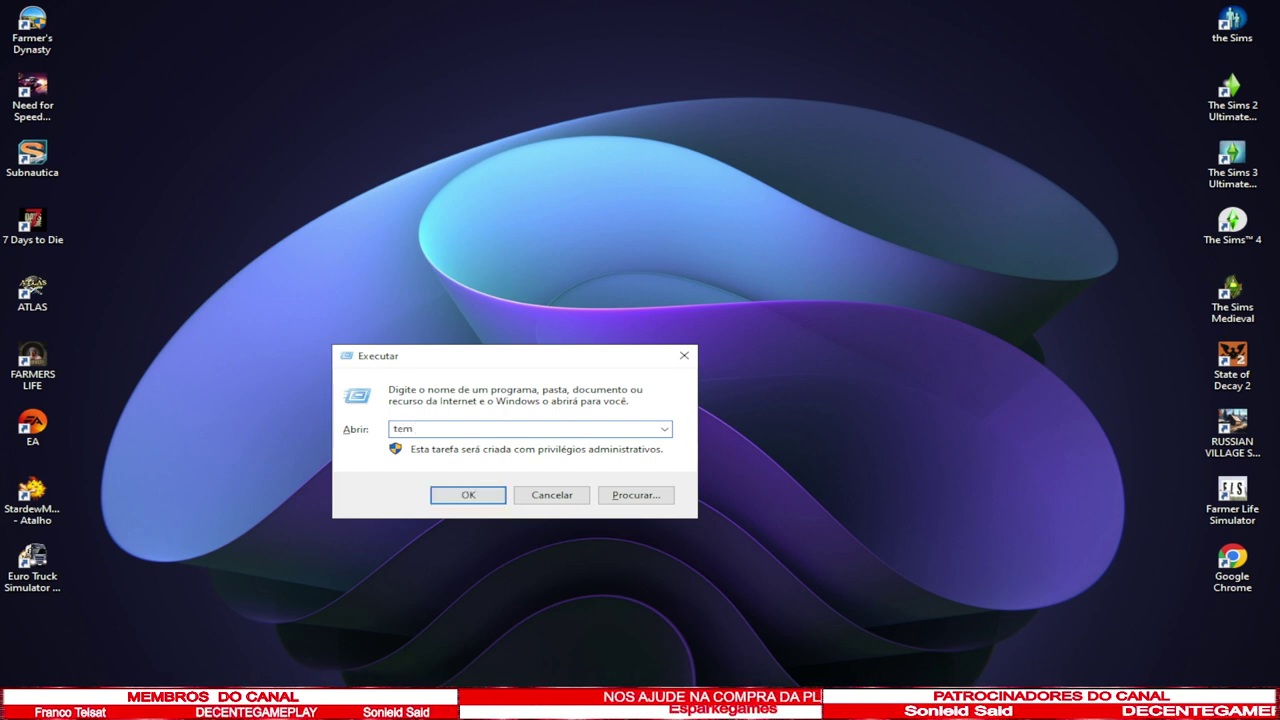
type("p")
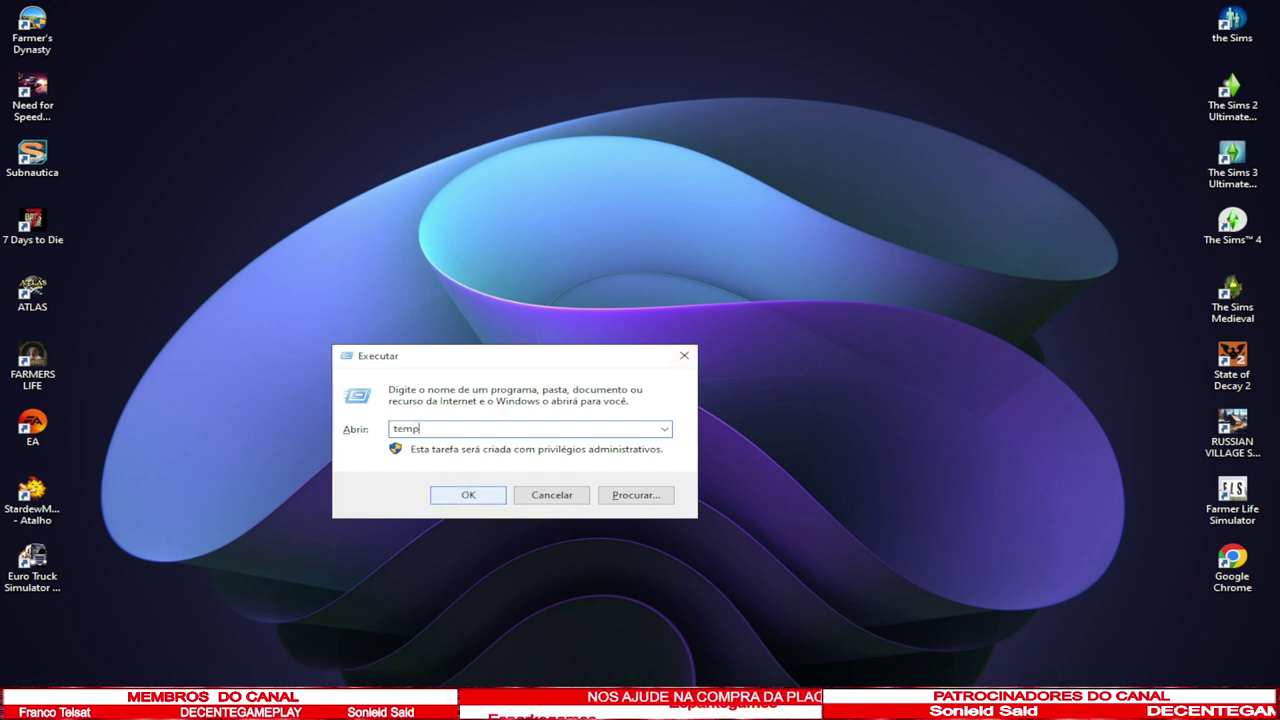
key("Return")
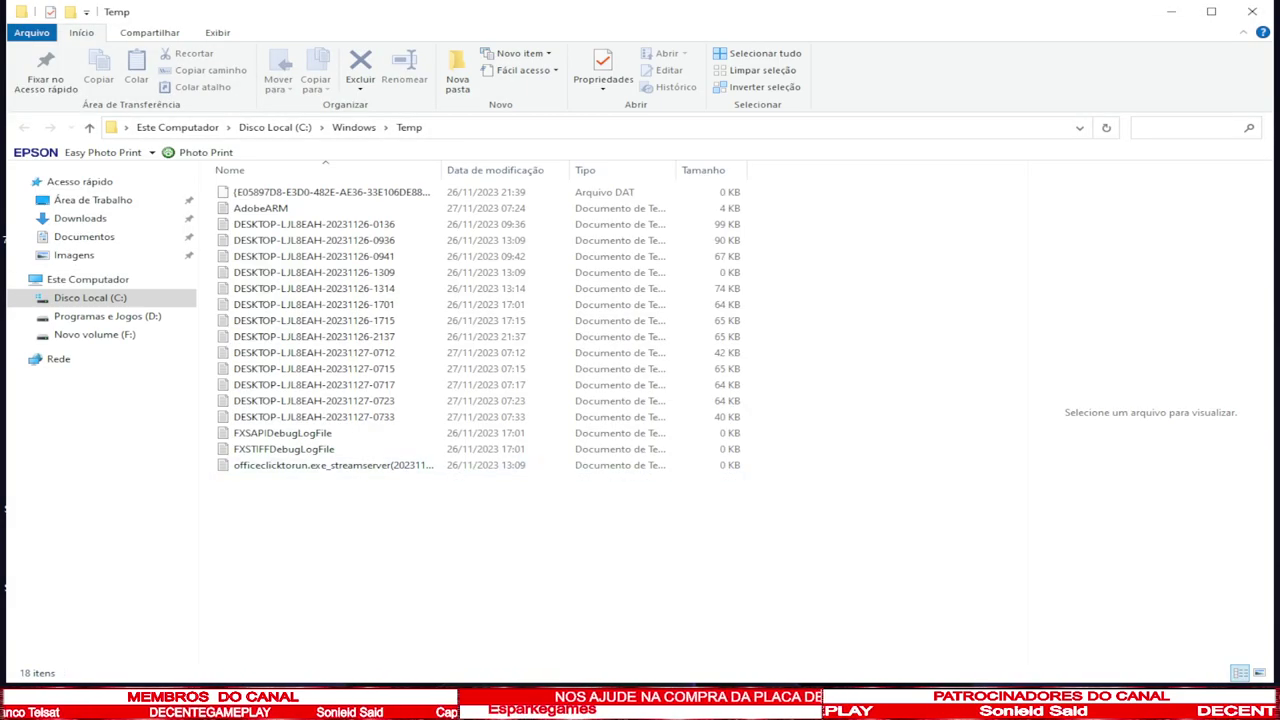
- Permanently delete all files in the Windows Temp folder, ignoring every file that is in use, and close the folder
left_click_drag(318, 528, 334, 185)
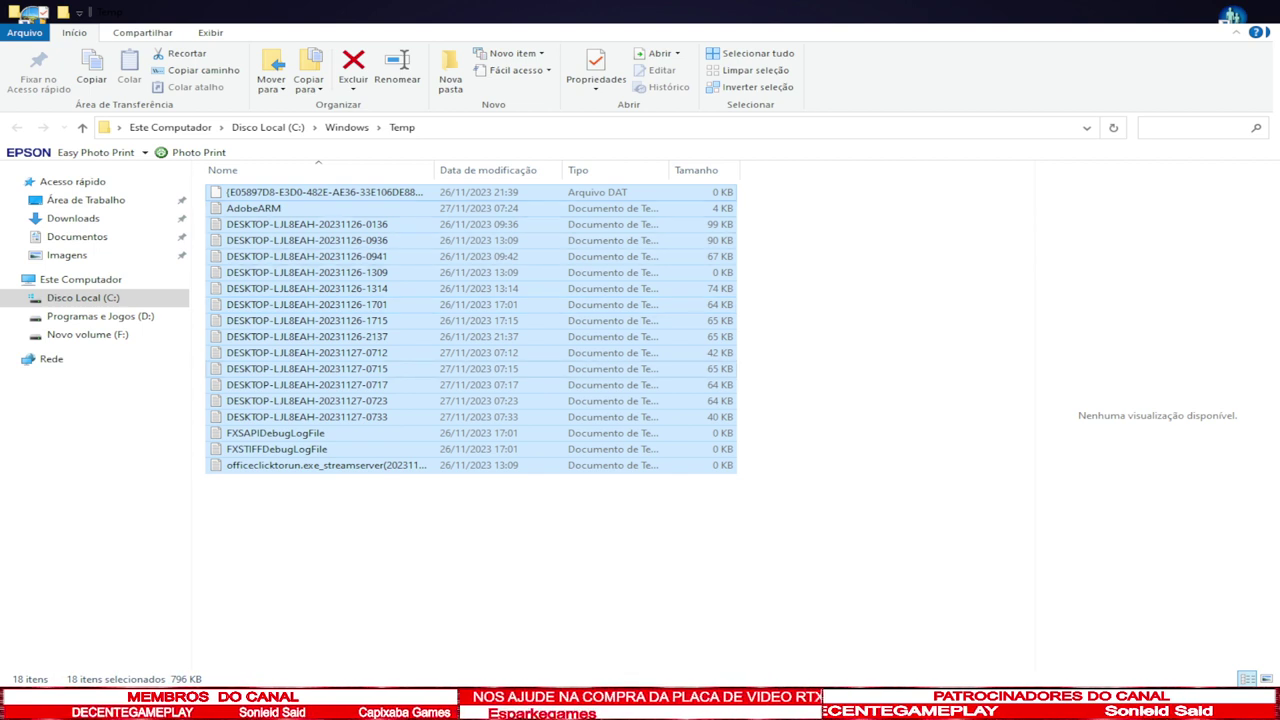
key("shift+Delete")
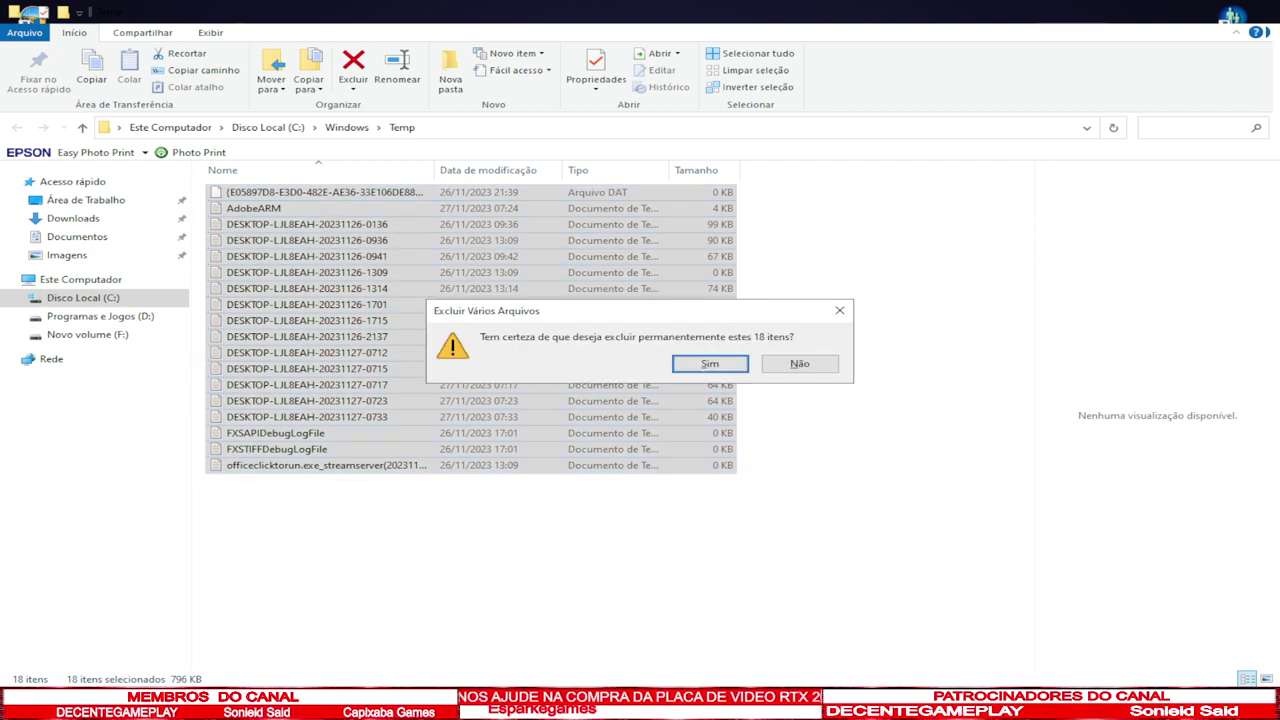
key("Return")
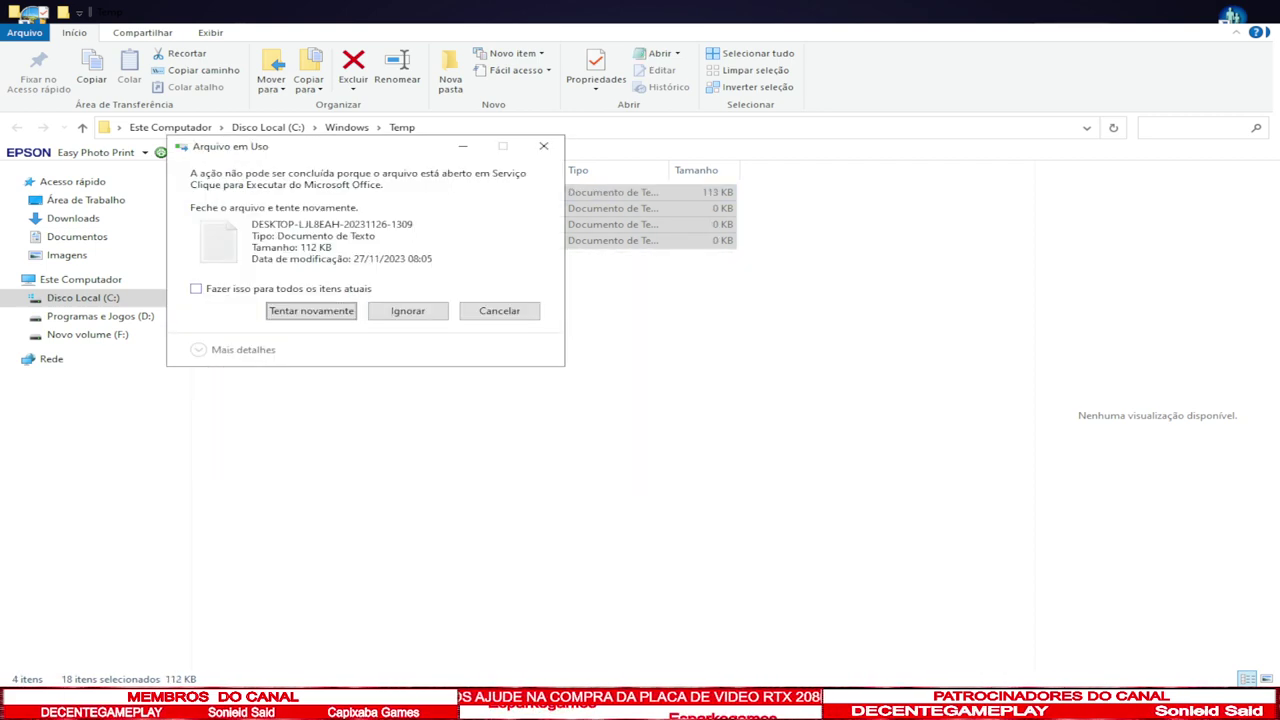
left_click(196, 288)
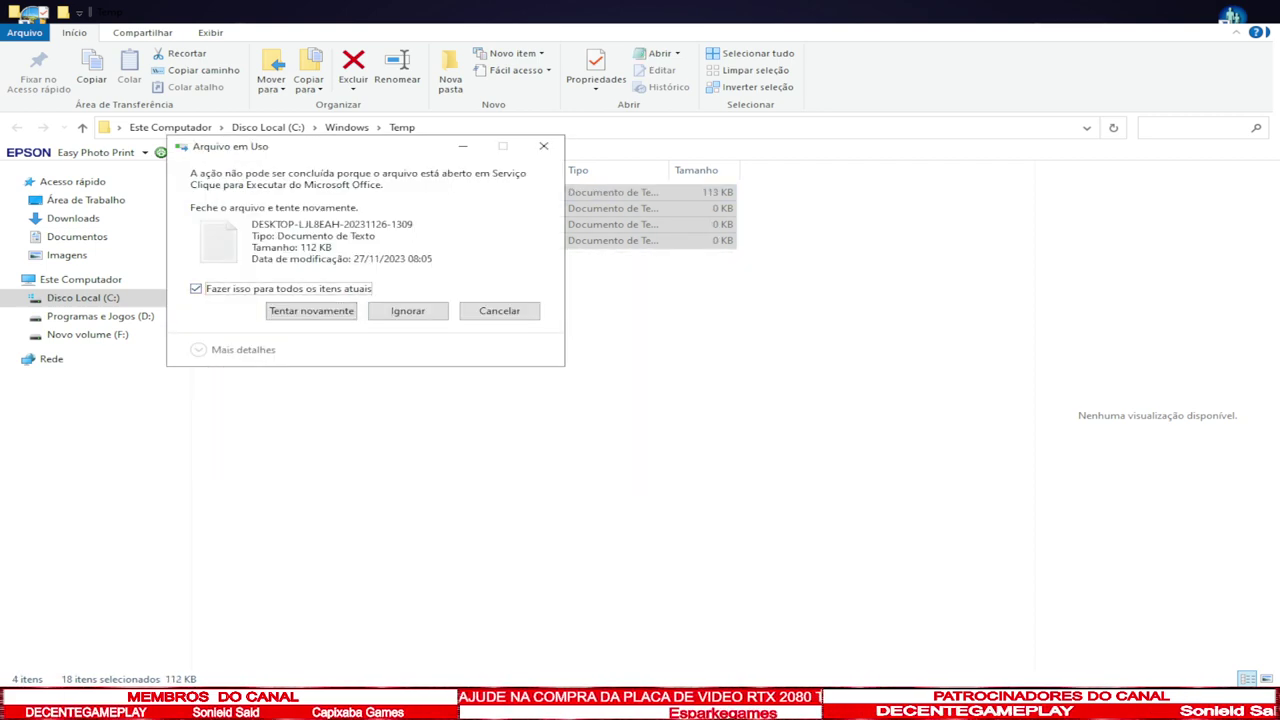
left_click(407, 310)
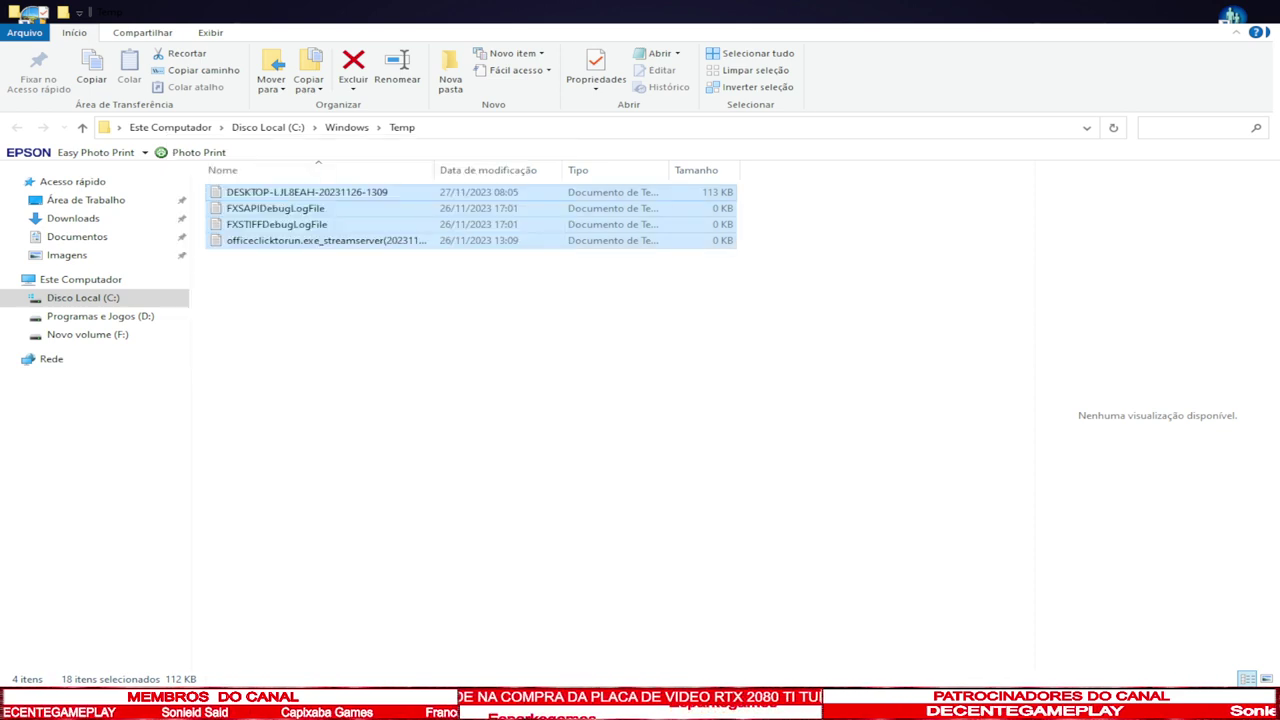
left_click(407, 310)
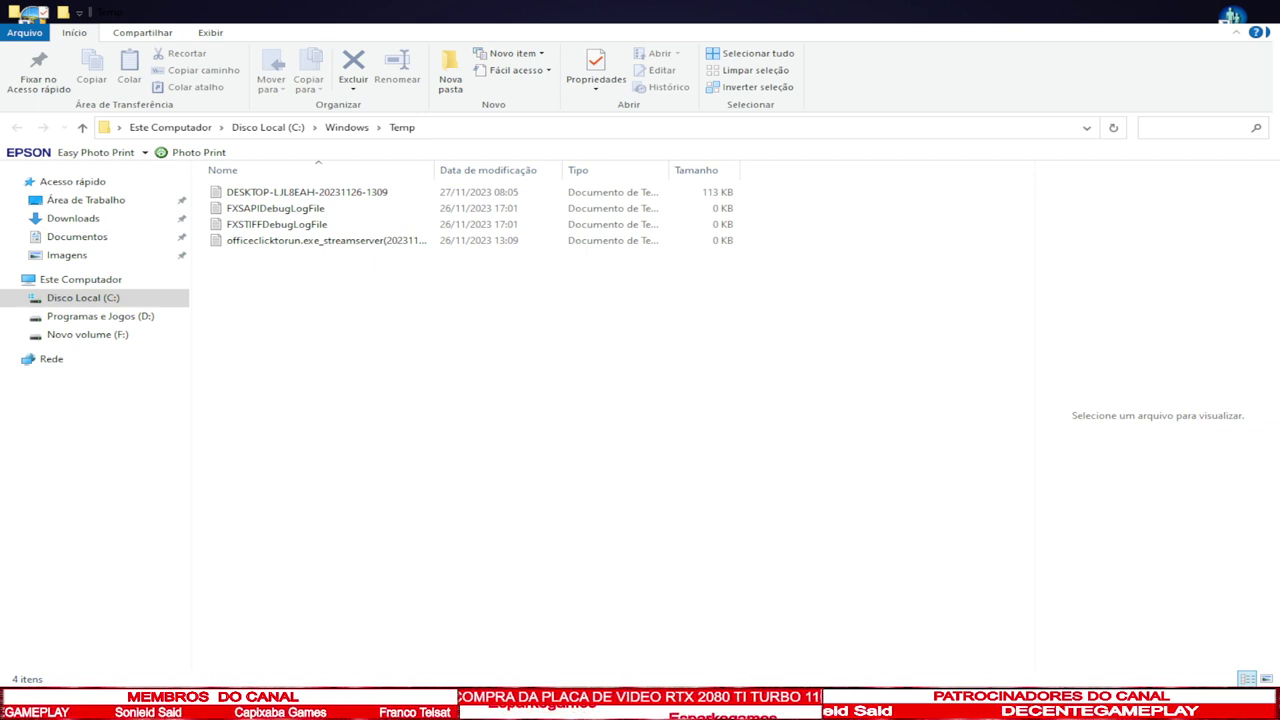
key("alt+F4")
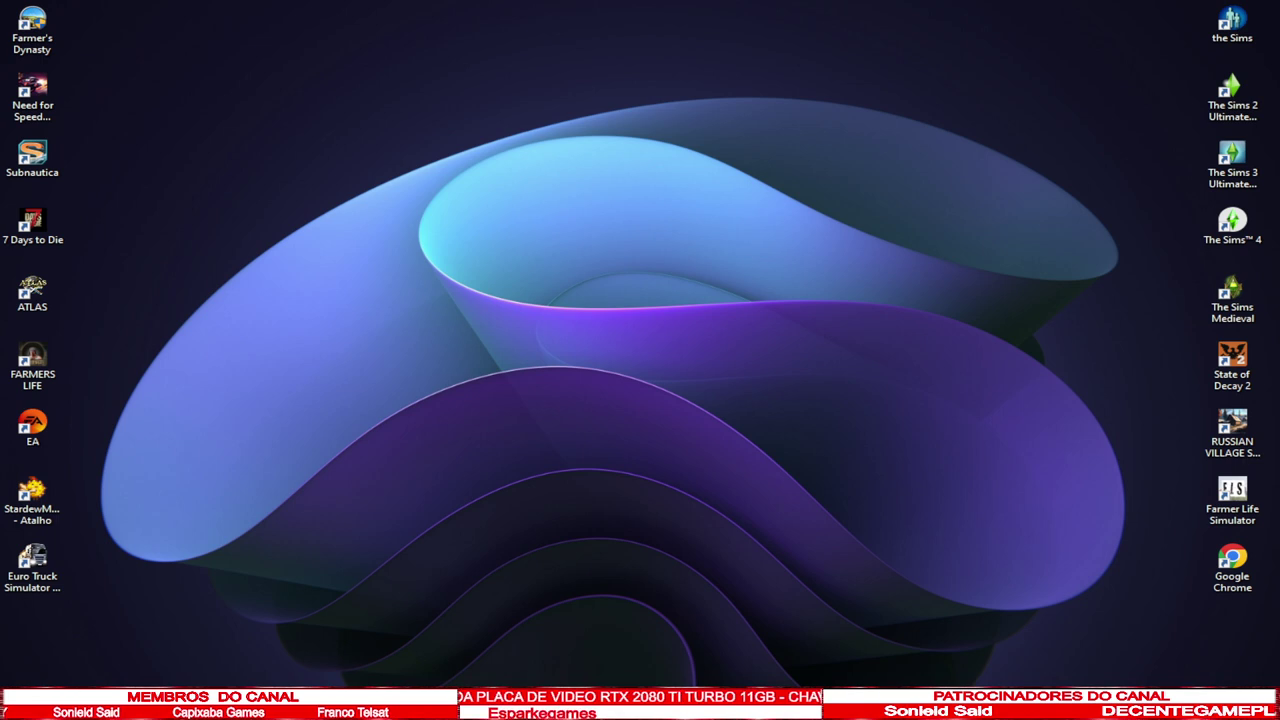
- Open the user's local AppData Temp folder by running the command %temp%
key("super+r")
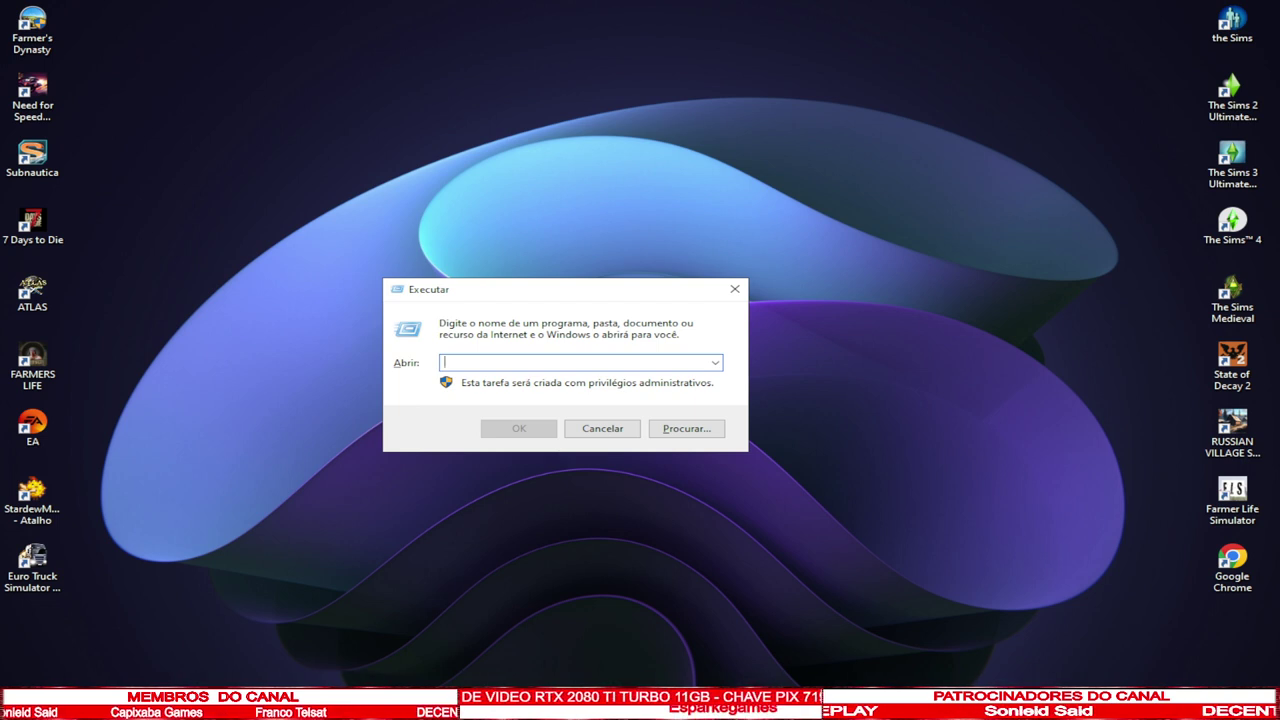
type("%")
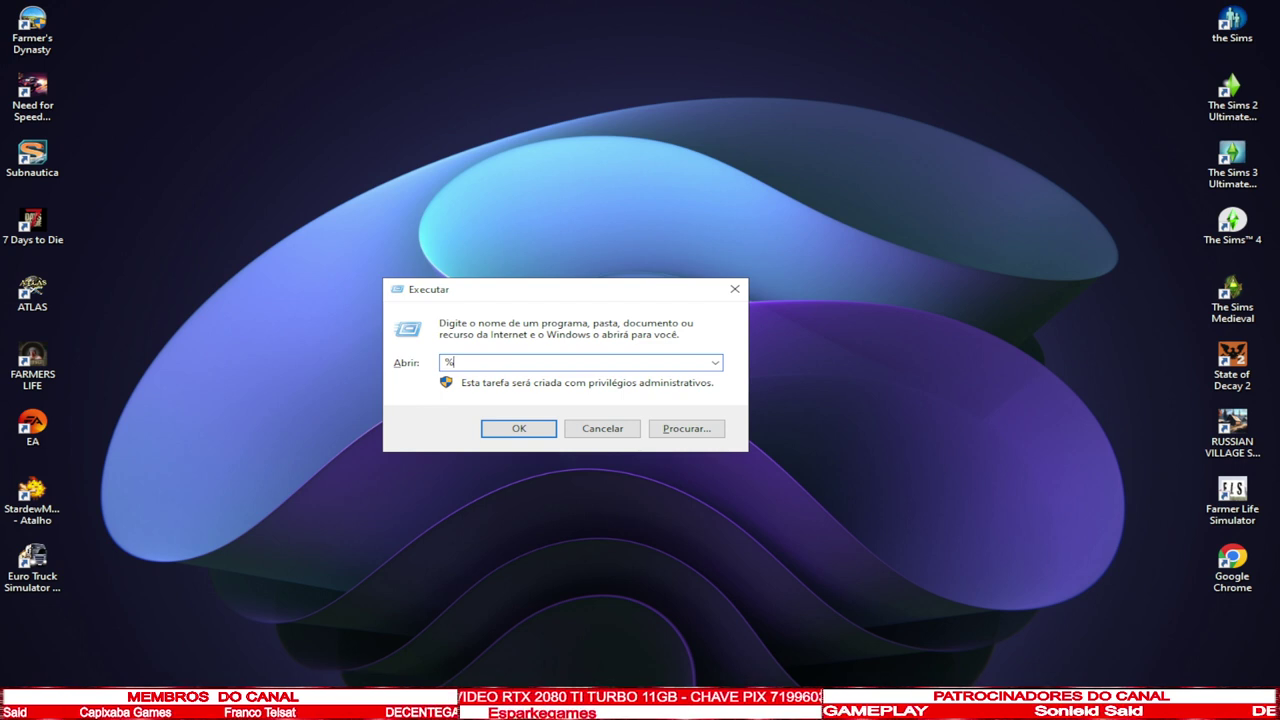
type("tem")
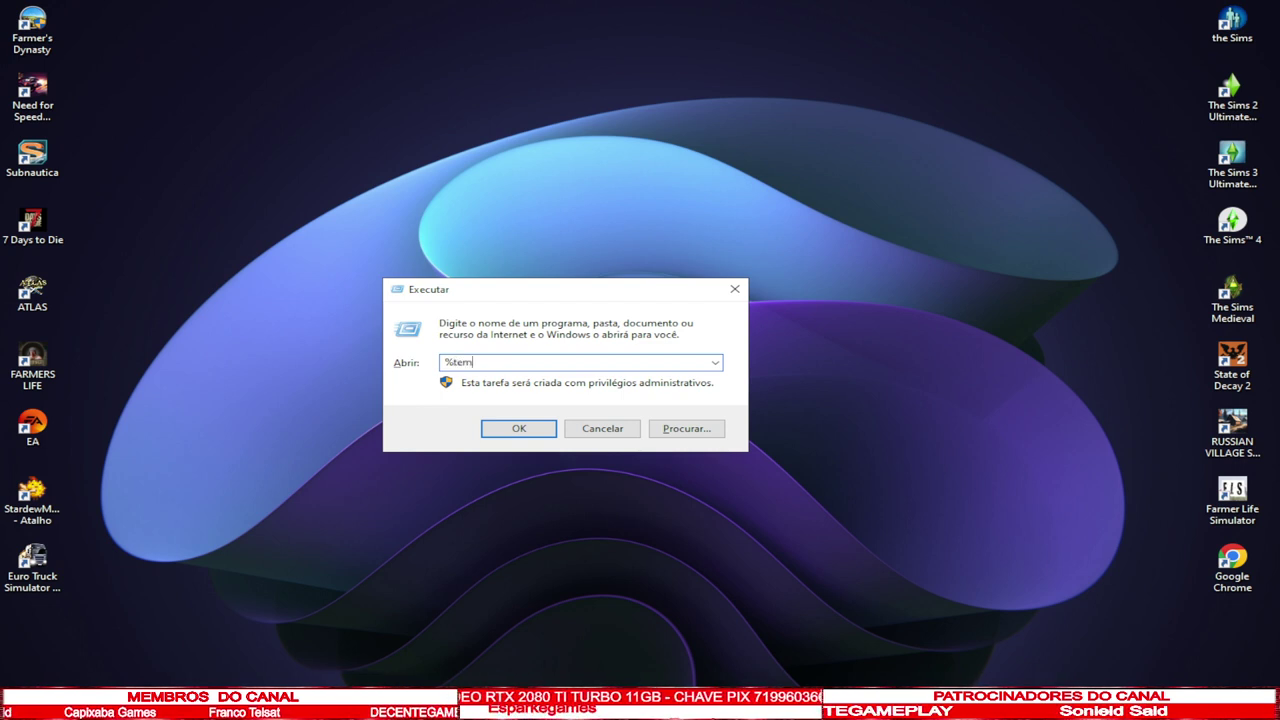
type("p")
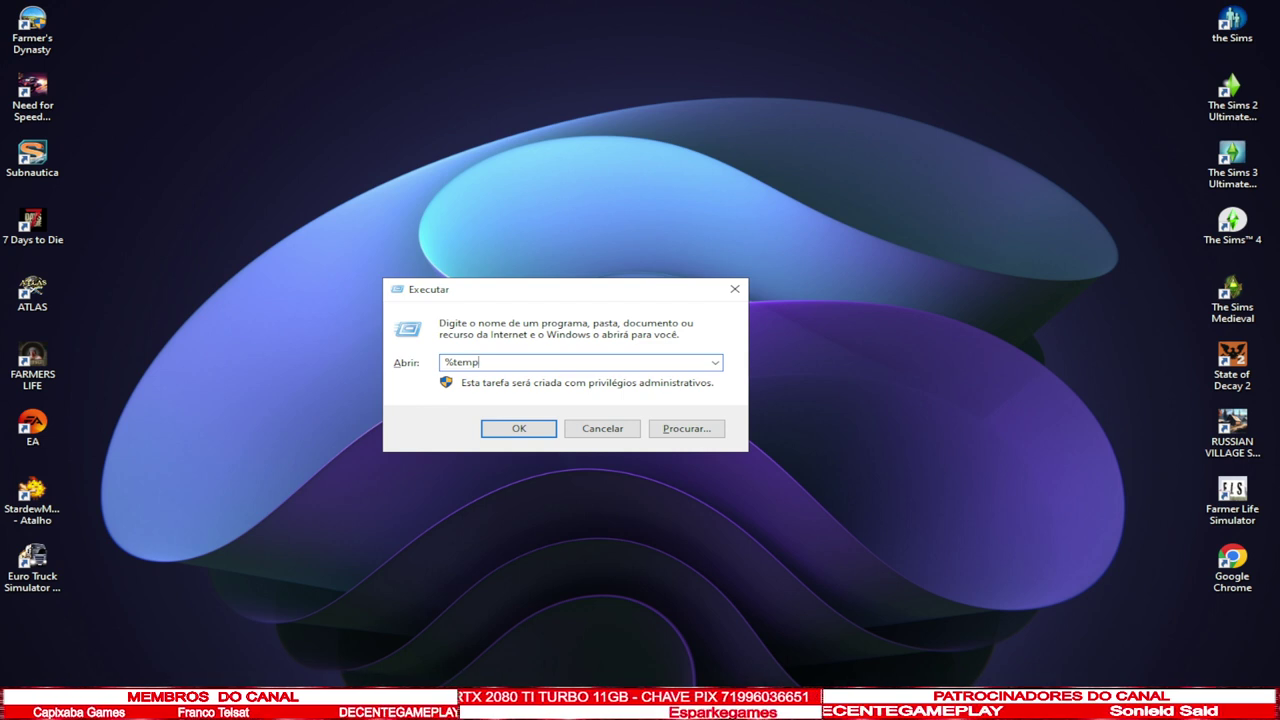
type("%")
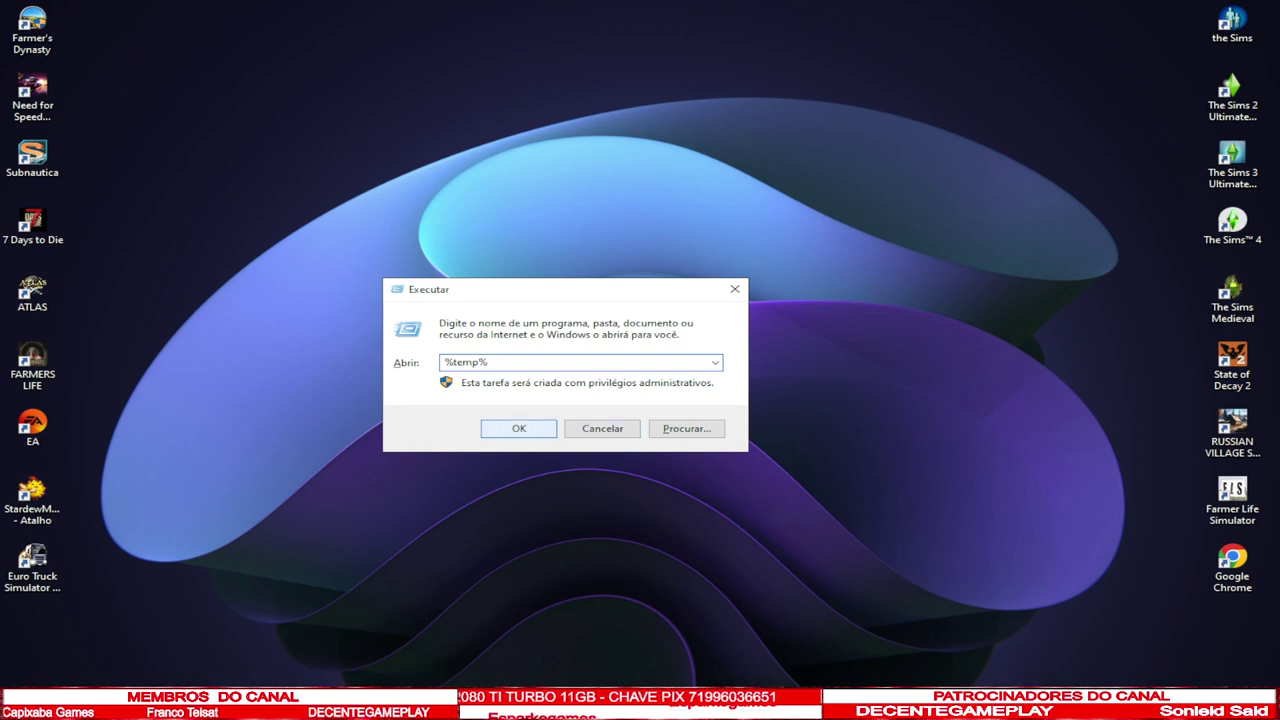
key("Return")
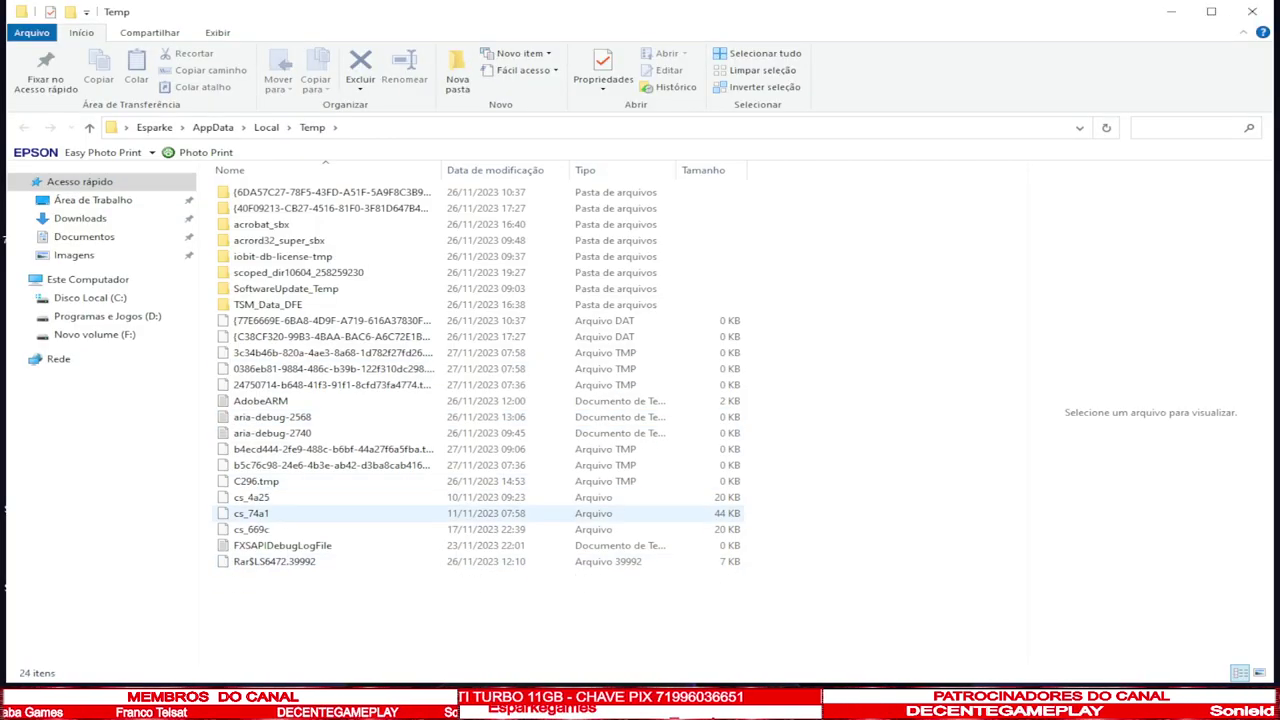
- Permanently delete everything in the local AppData Temp folder, ignoring all items in use, and close the folder
left_click(266, 561)
left_click_drag(270, 546, 316, 186)
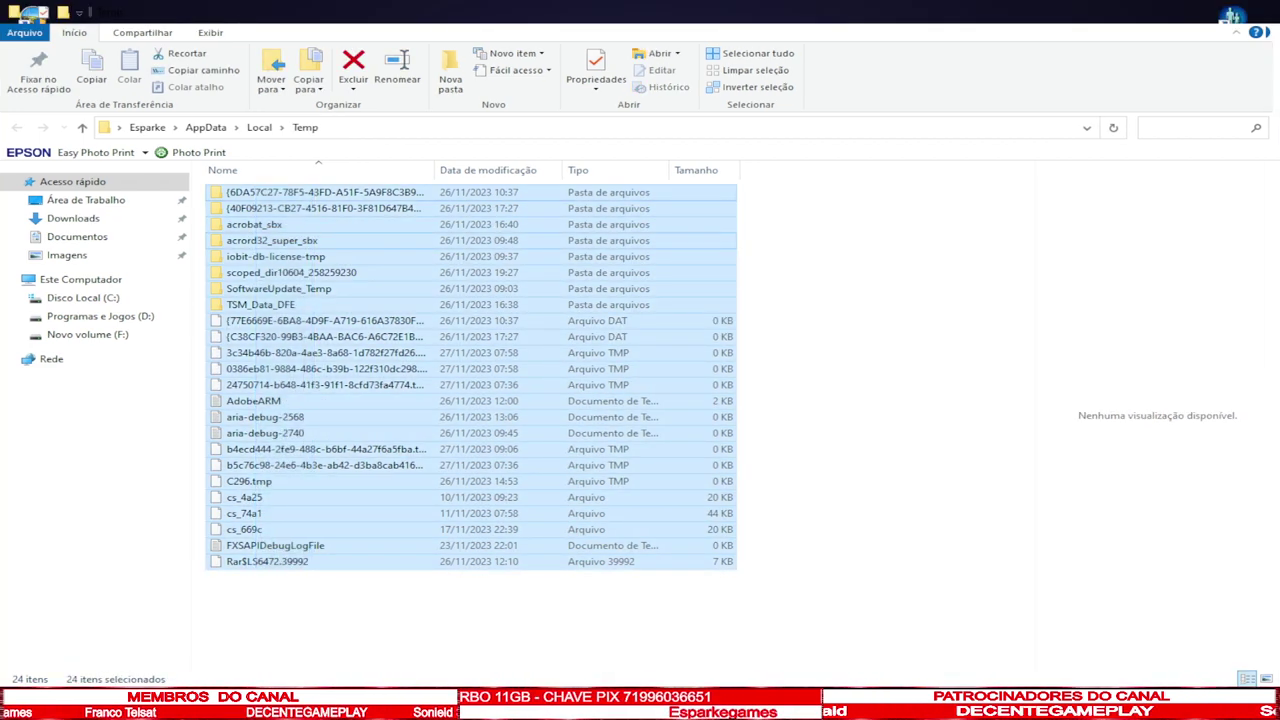
key("shift+Delete")
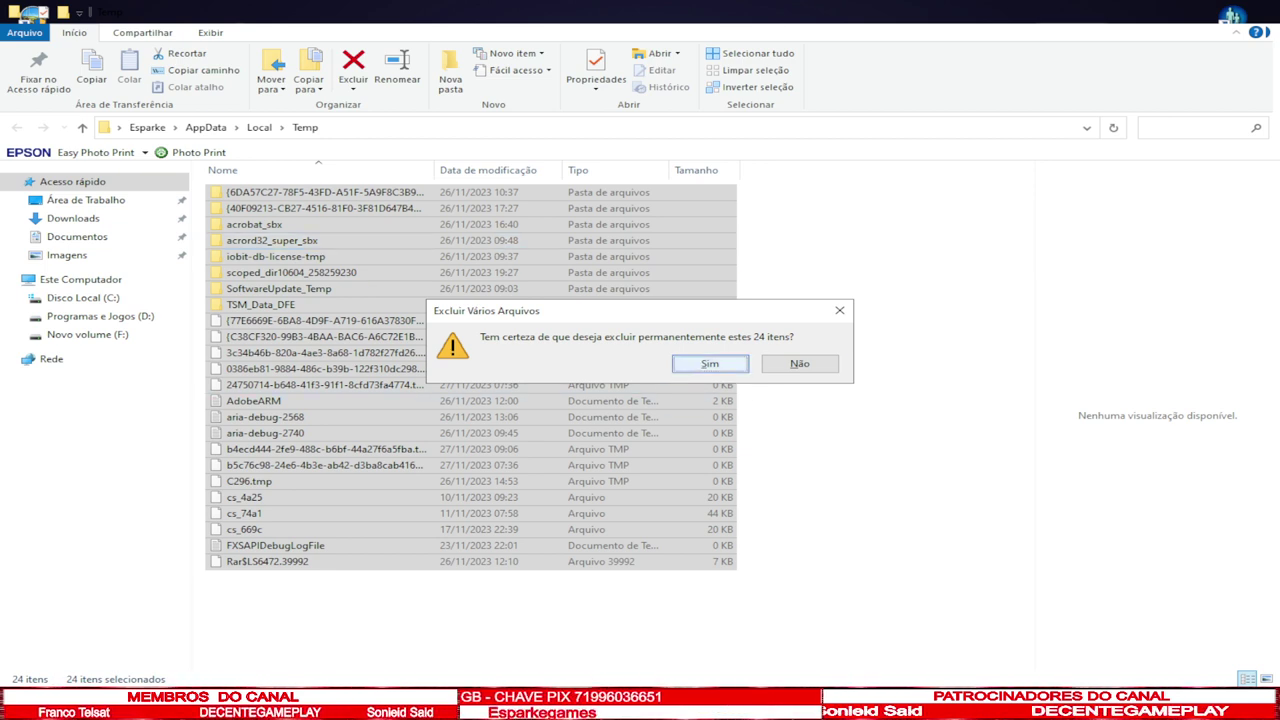
key("Return")
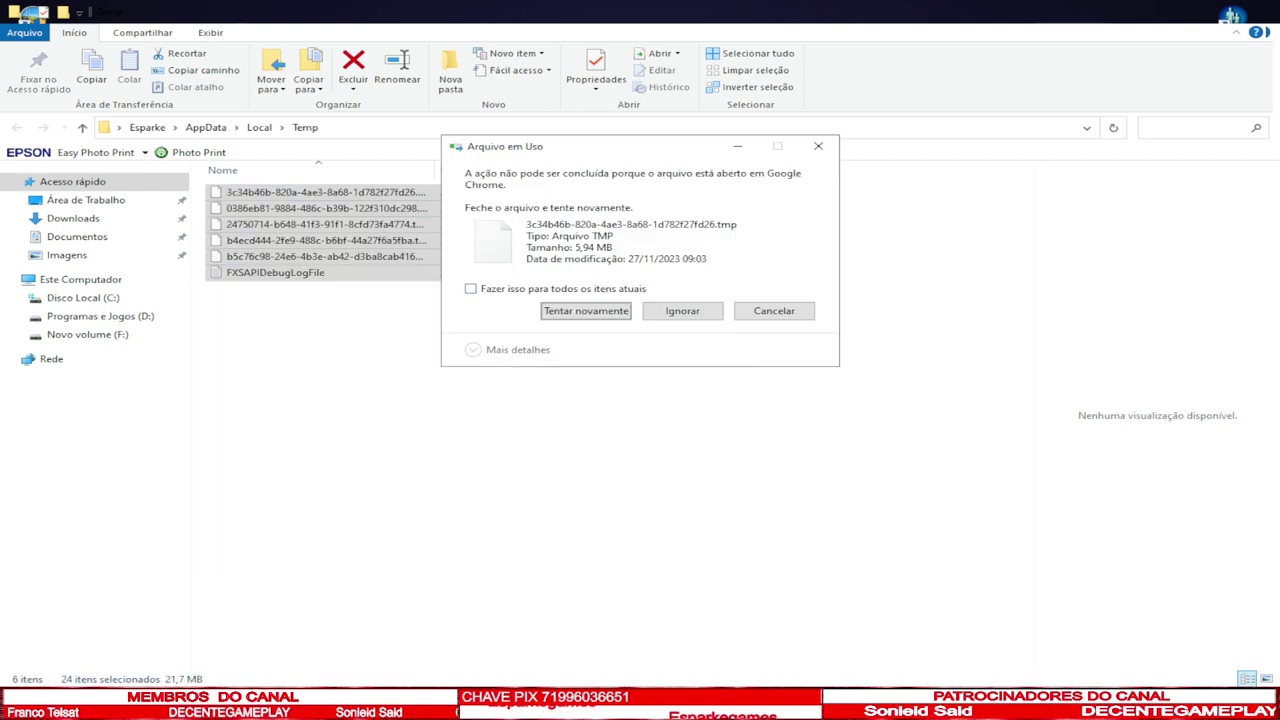
left_click(470, 288)
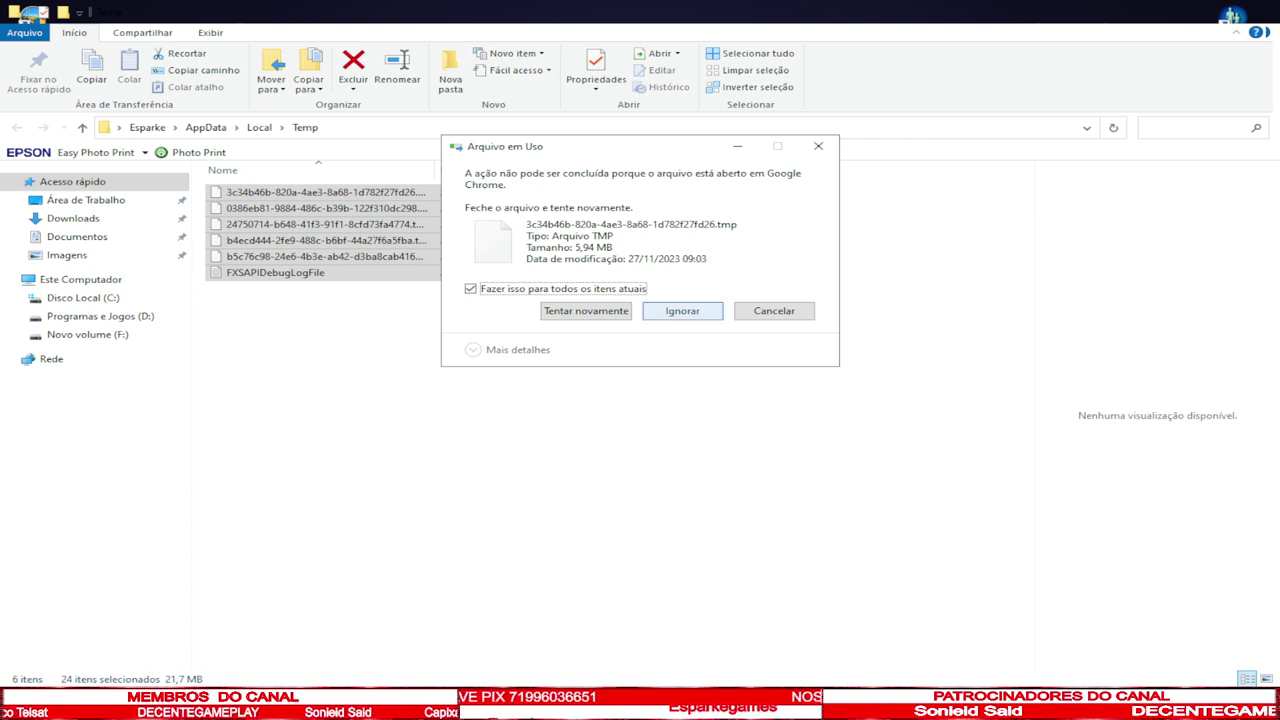
left_click(682, 311)
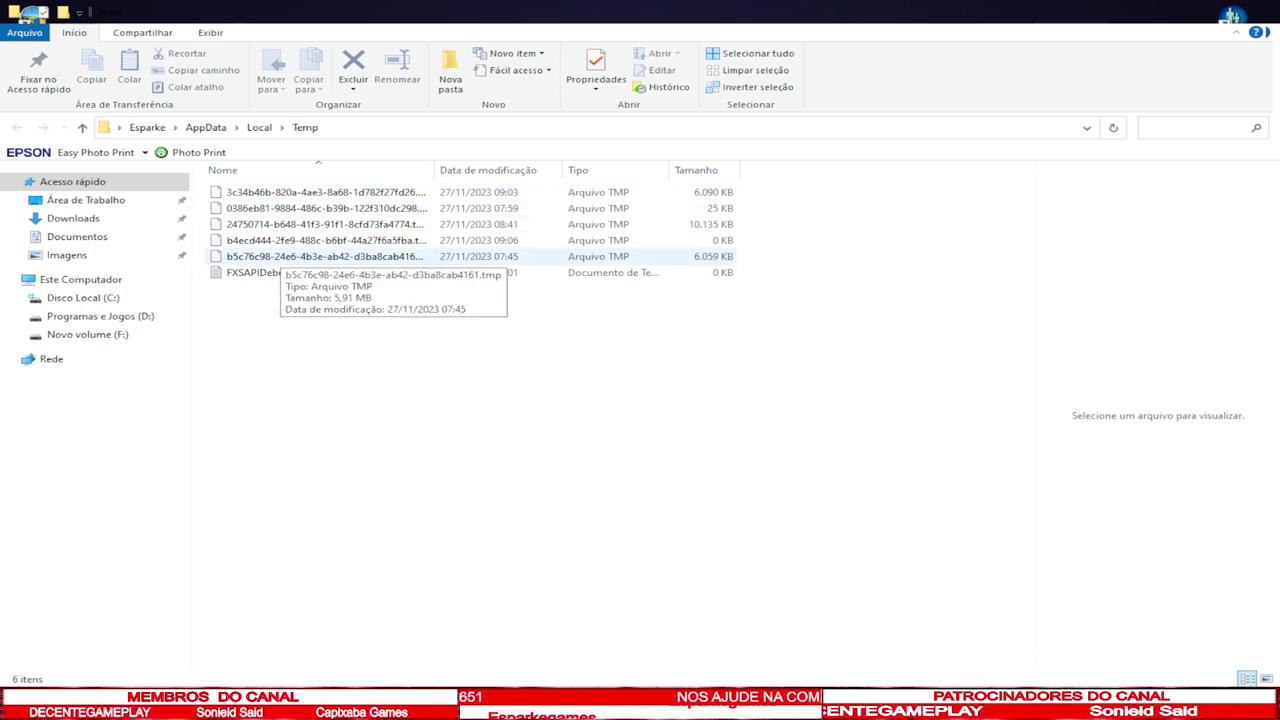
left_click_drag(263, 347, 297, 343)
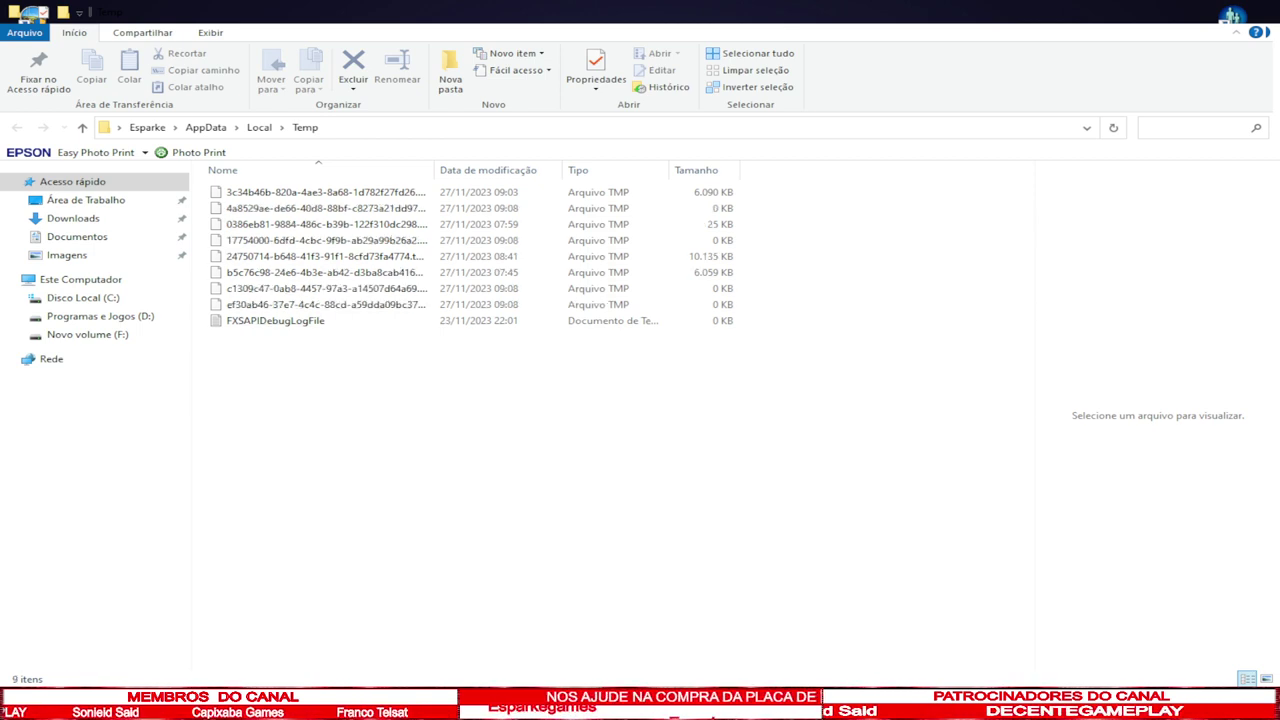
key("alt+F4")
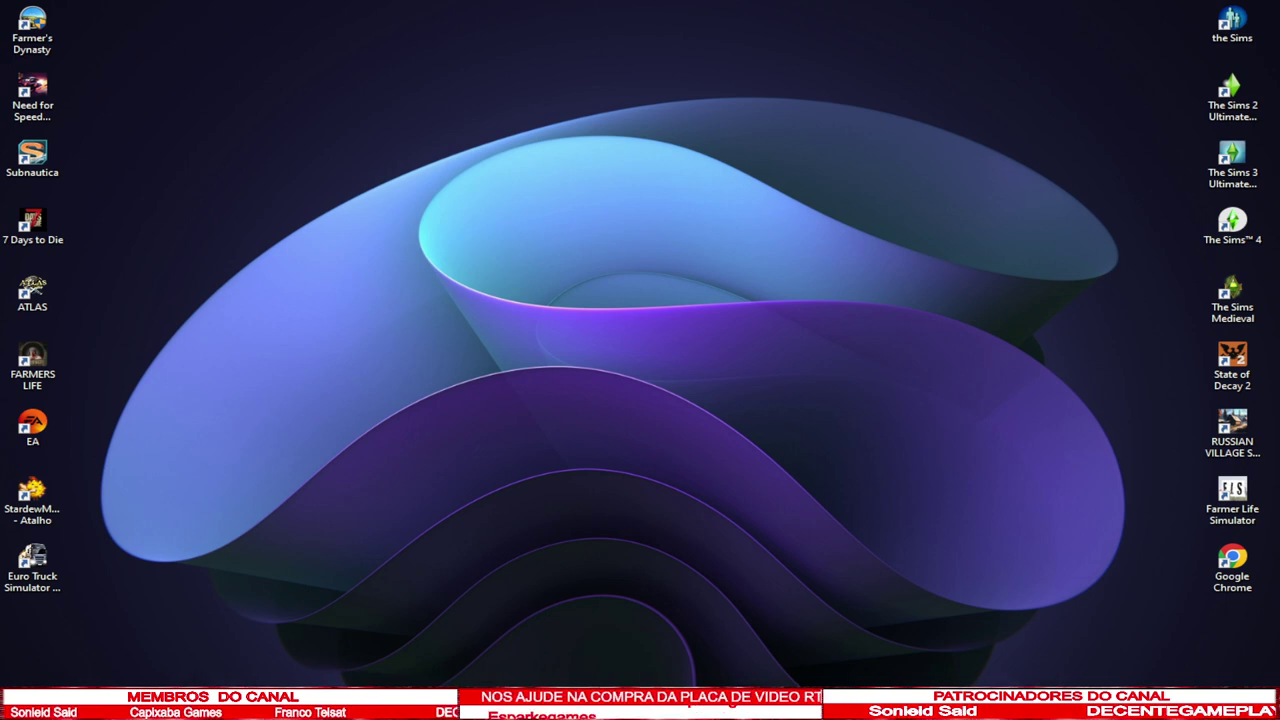
- Open the Registry Editor by running the command regedit
key("super+r")
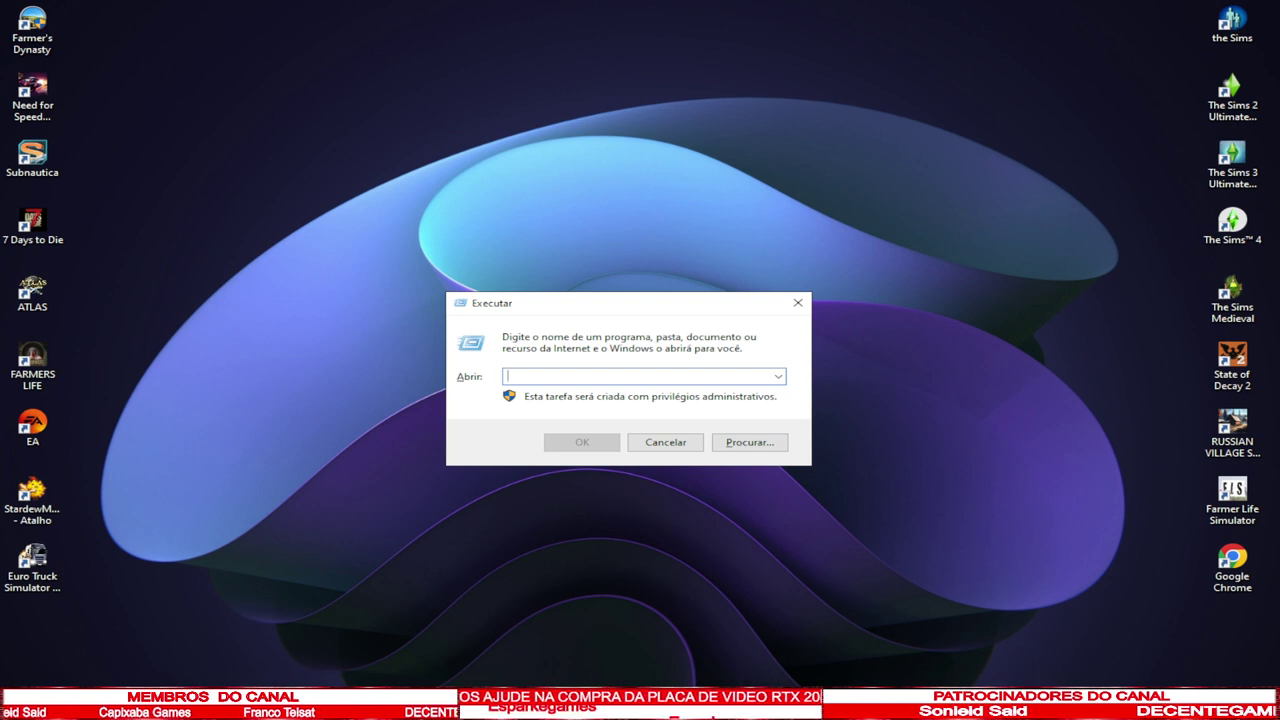
type("rege")
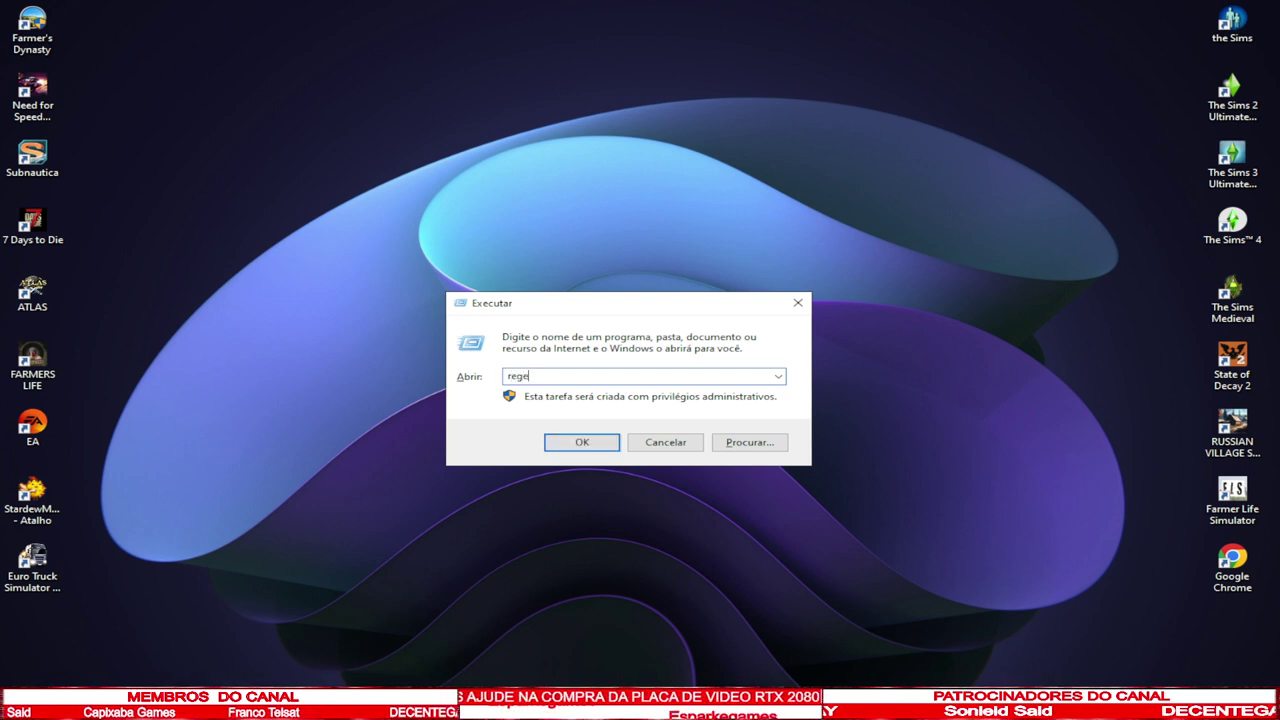
type("dit")
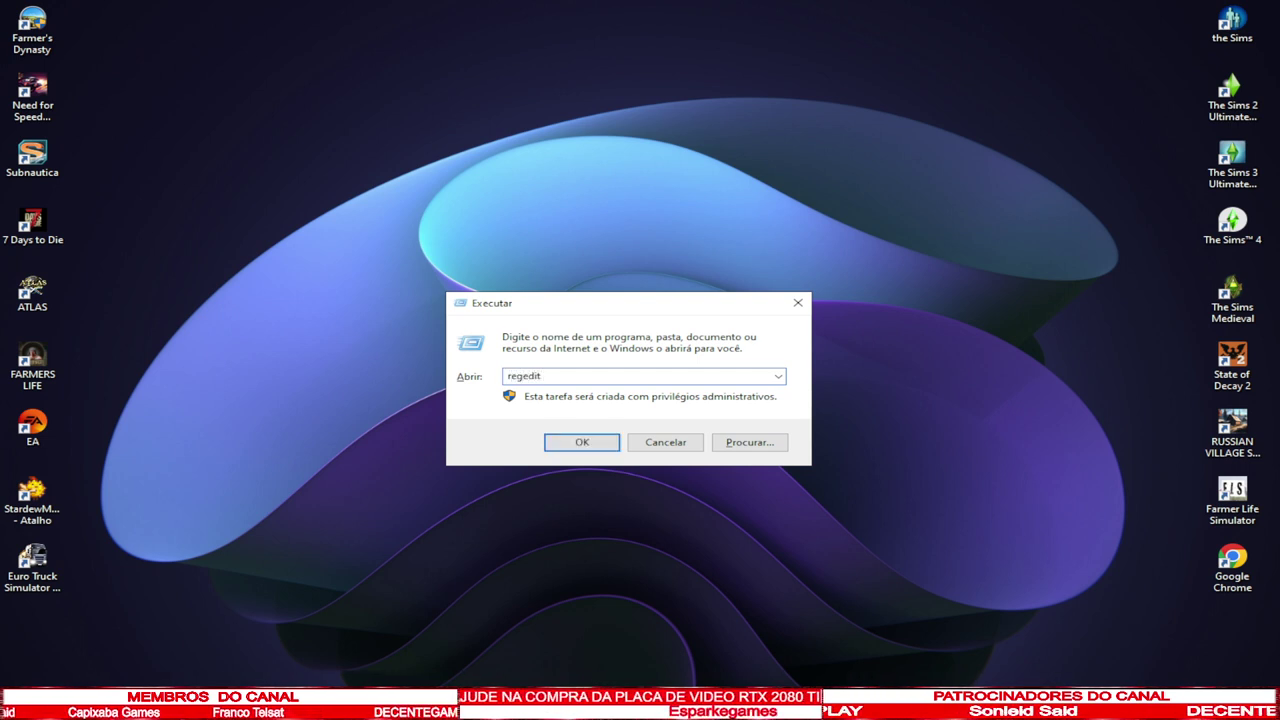
key("Return")
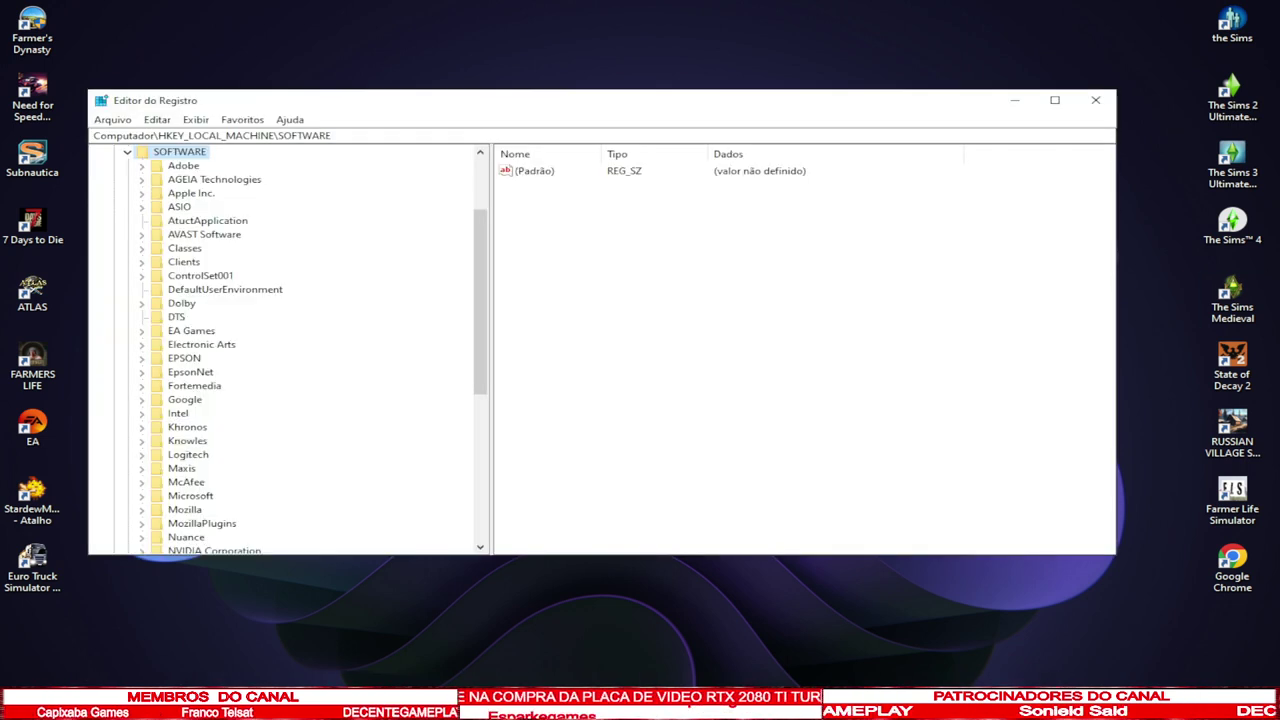
- Select the HKEY_LOCAL_MACHINE key in the registry tree and collapse it so only the root keys are listed
scroll(290, 350, "up", 2)
scroll(290, 350, "down", 1)
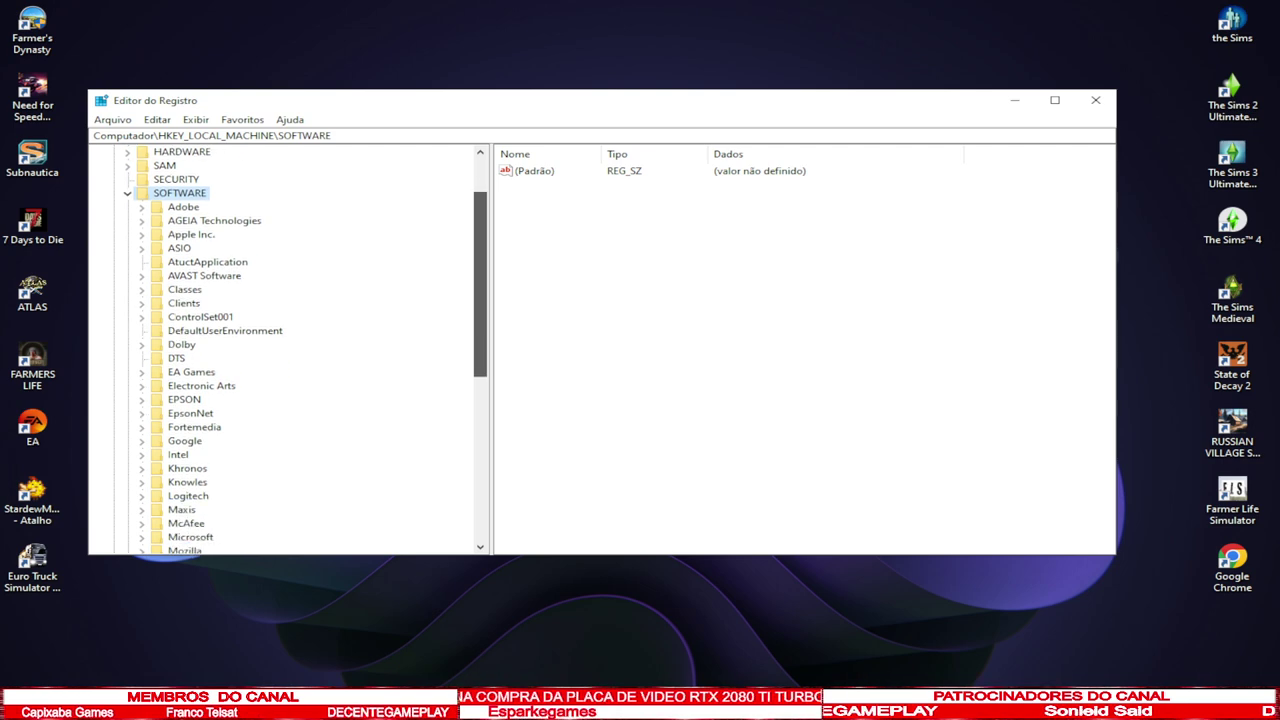
scroll(290, 350, "down", 10)
scroll(290, 350, "up", 10)
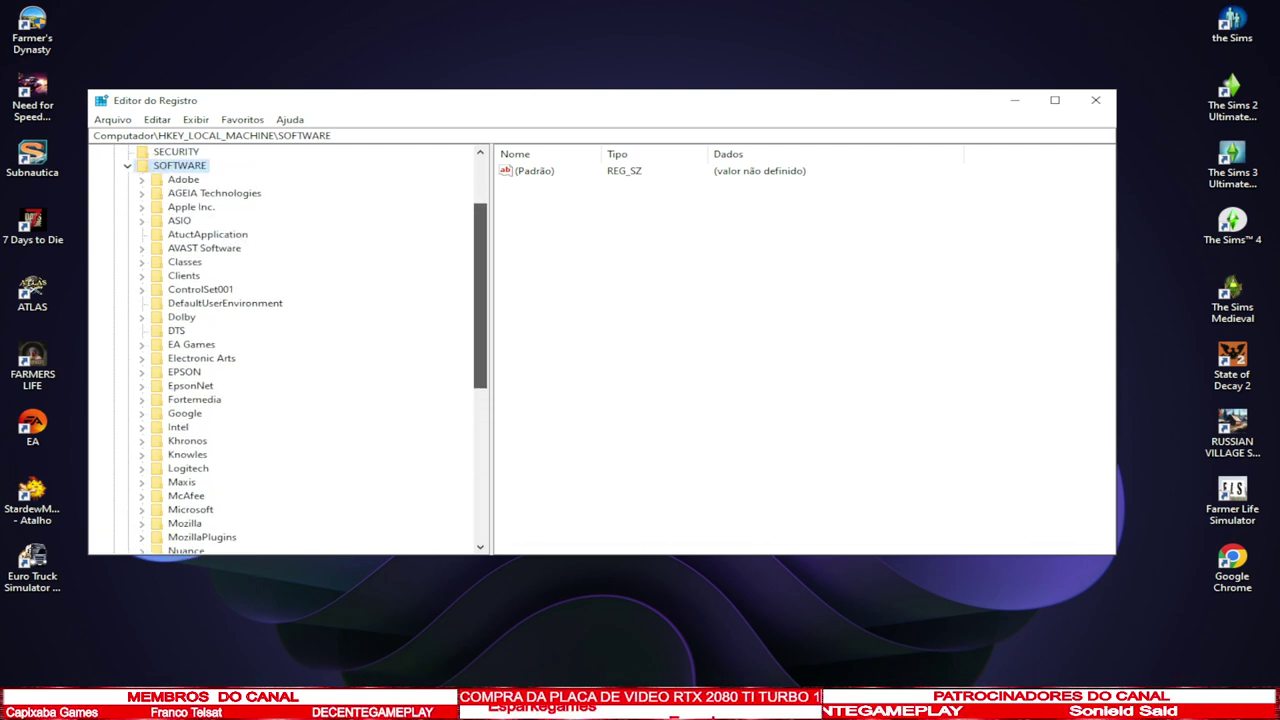
scroll(290, 350, "up", 3)
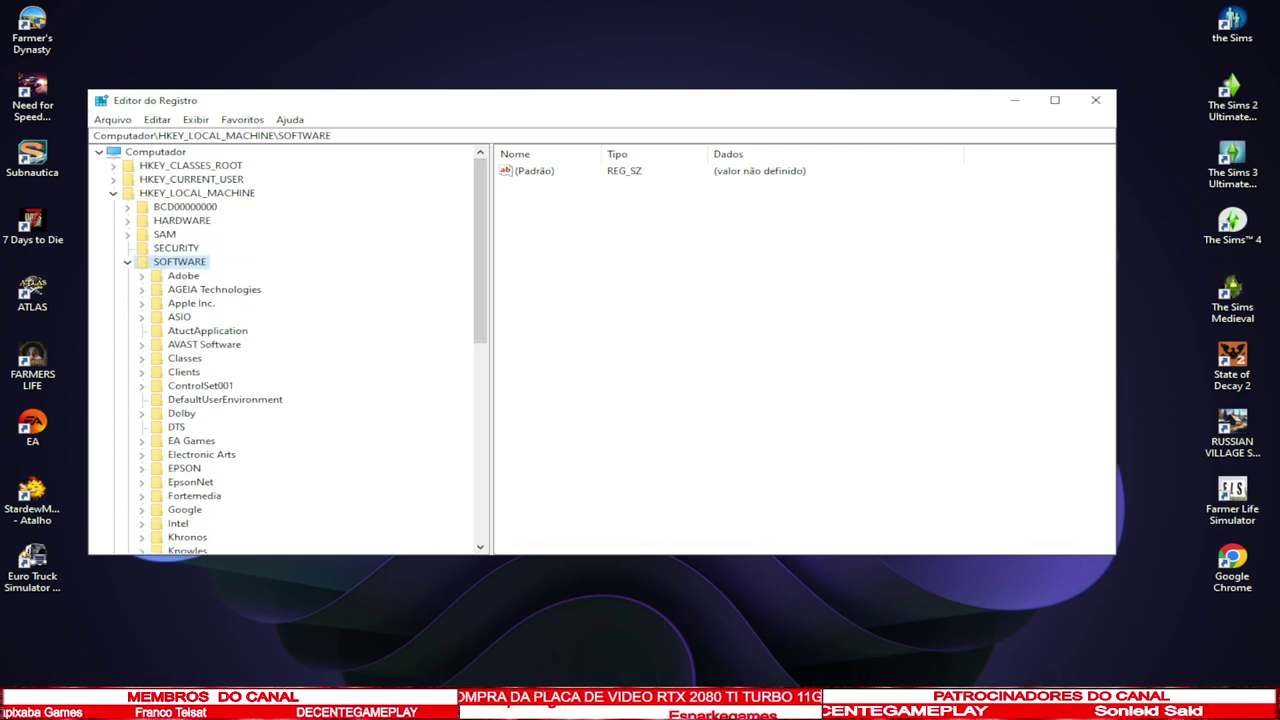
double_click(196, 193)
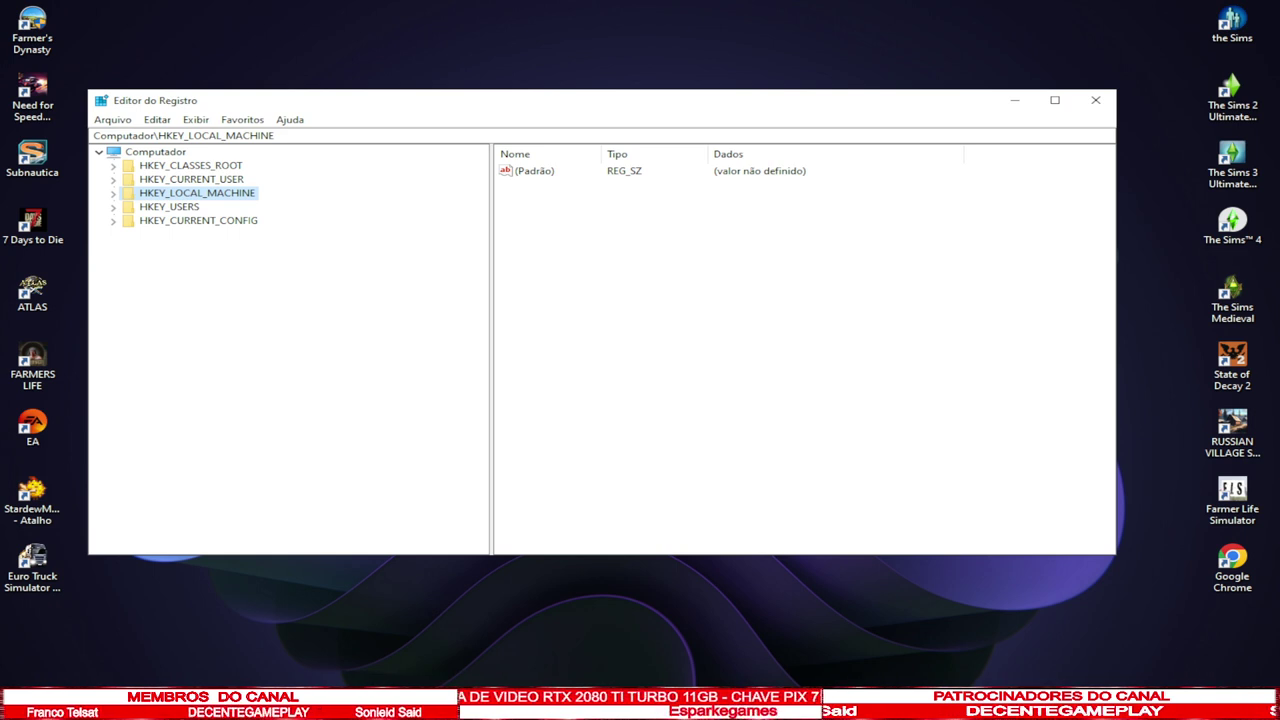
- Open File Explorer at Este Computador as a non-maximized window, keeping the registry tree visible above it
key("super+e")
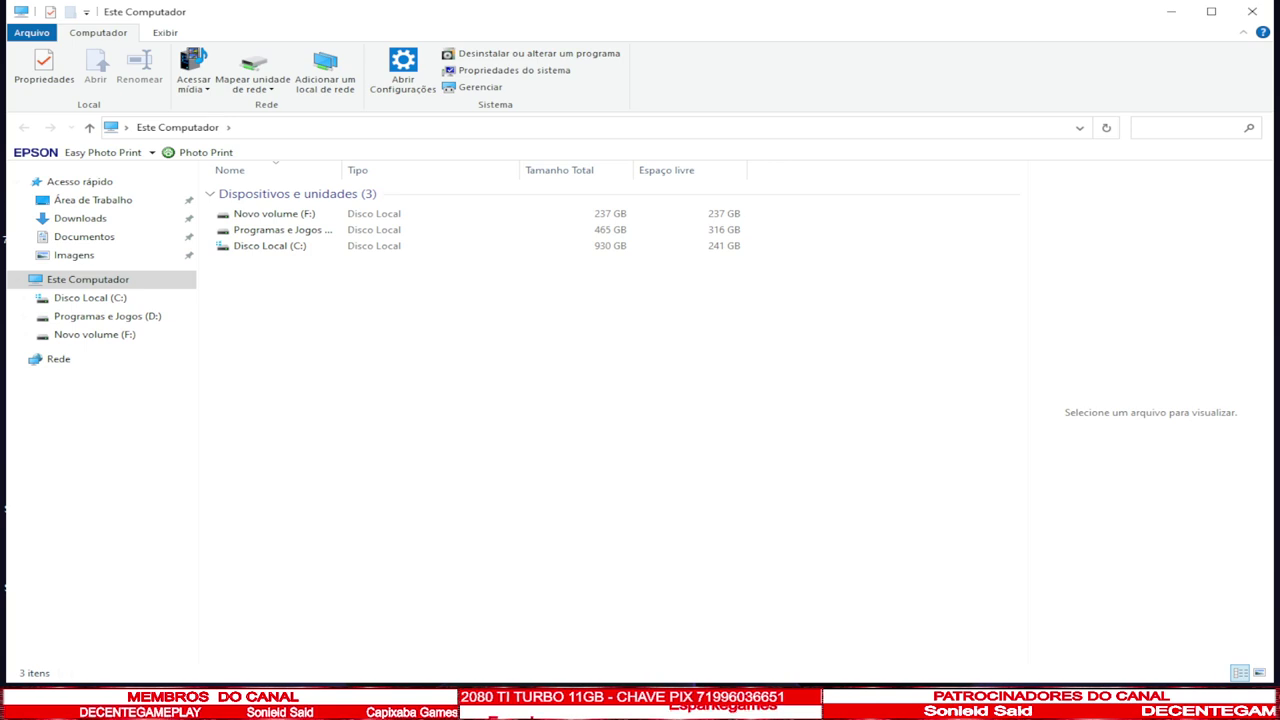
left_click(1211, 11)
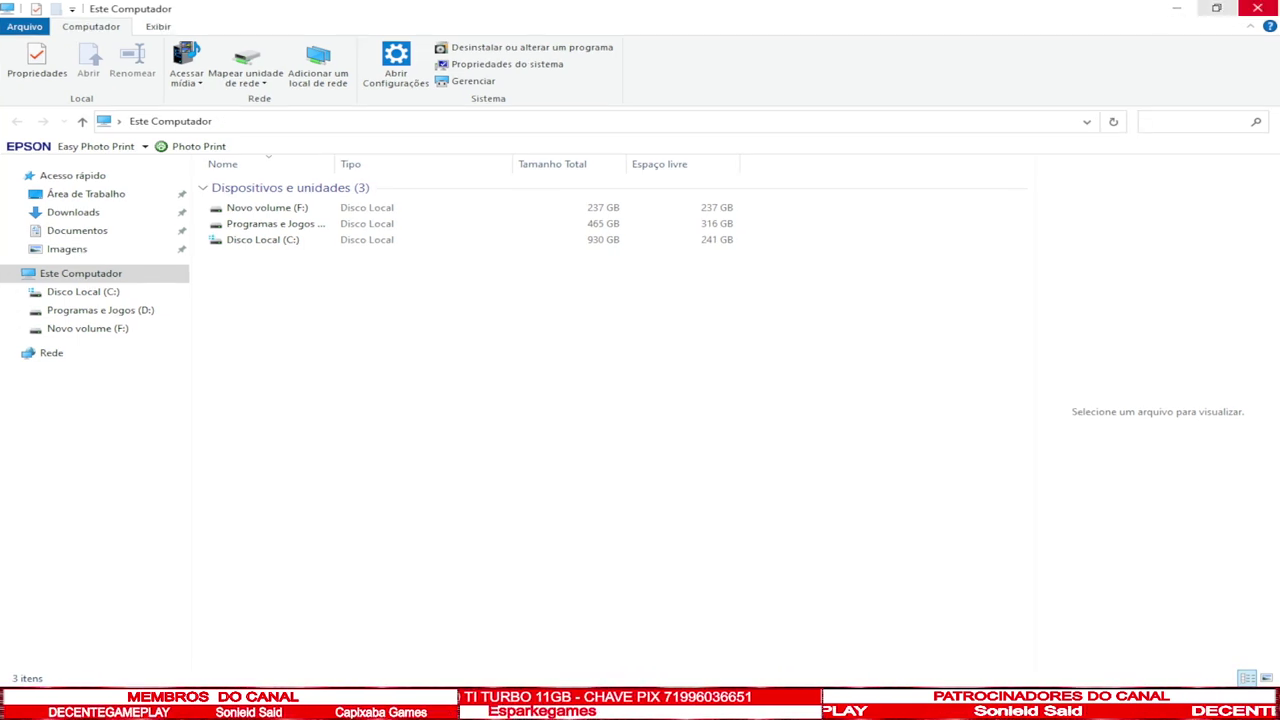
left_click(1216, 8)
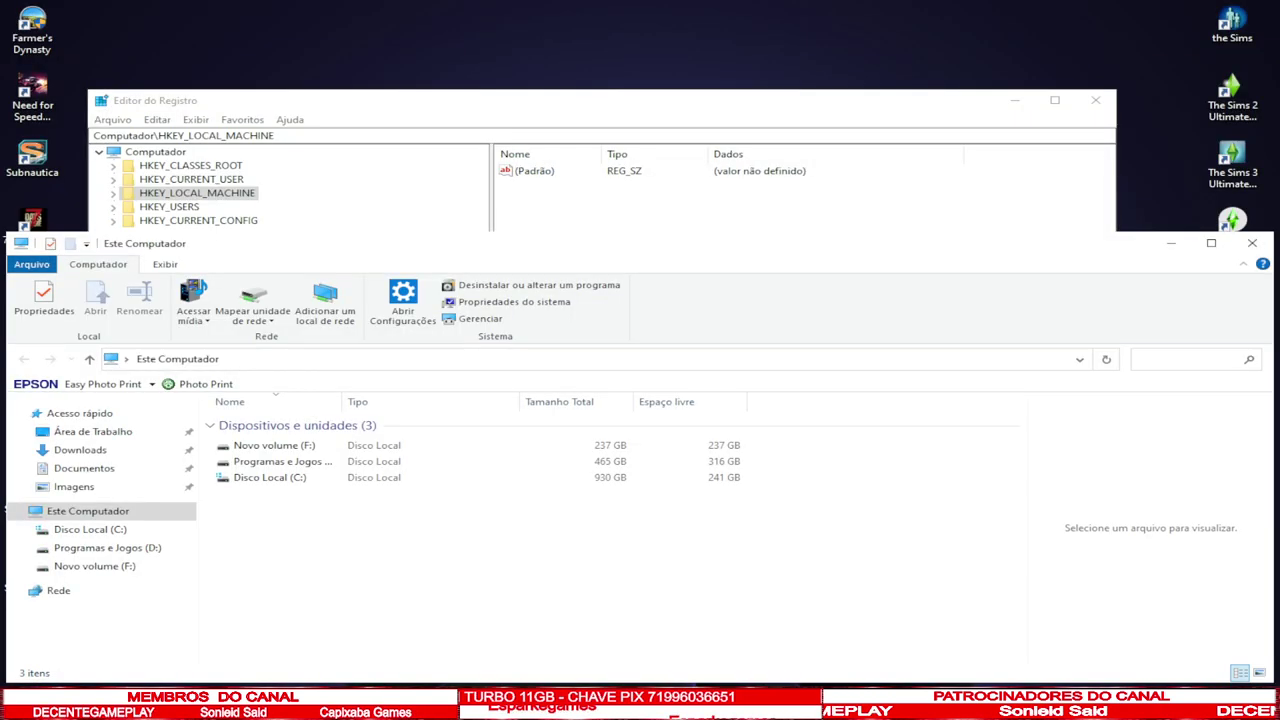
- Shrink the File Explorer window, put it away, and select the HKEY_CURRENT_USER key in the Registry Editor tree
left_click_drag(1272, 681, 730, 640)
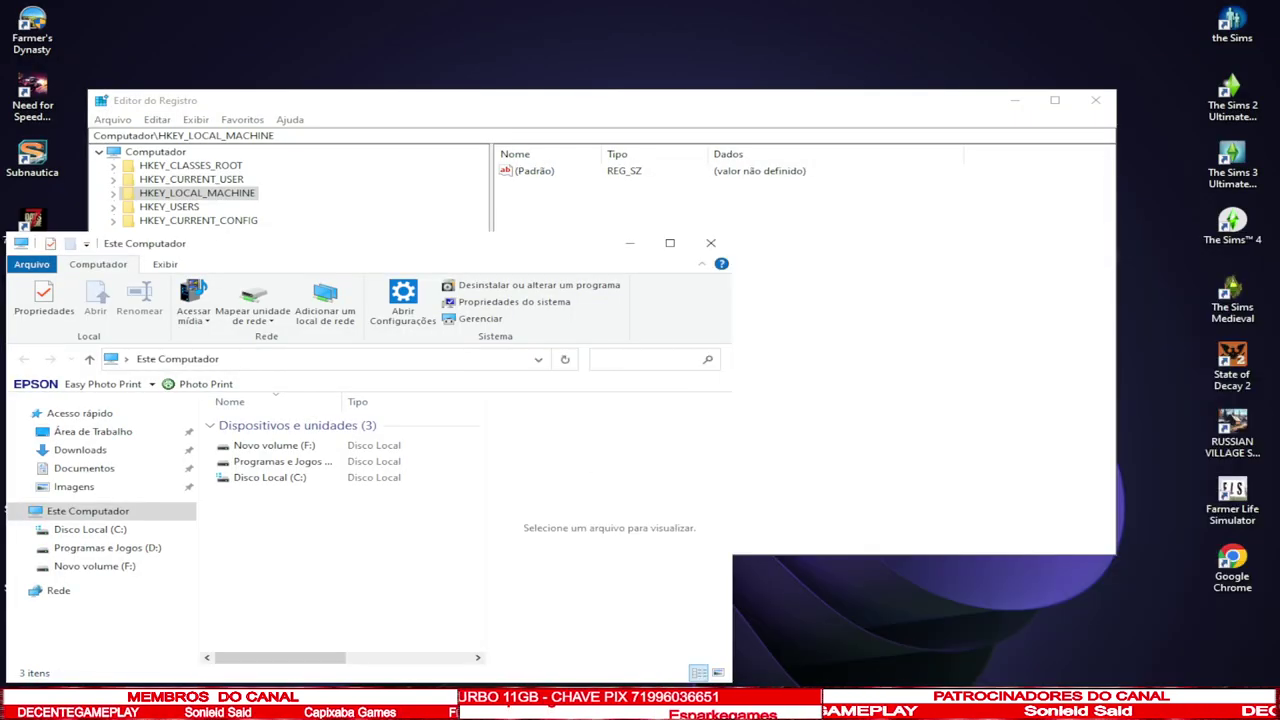
double_click(570, 243)
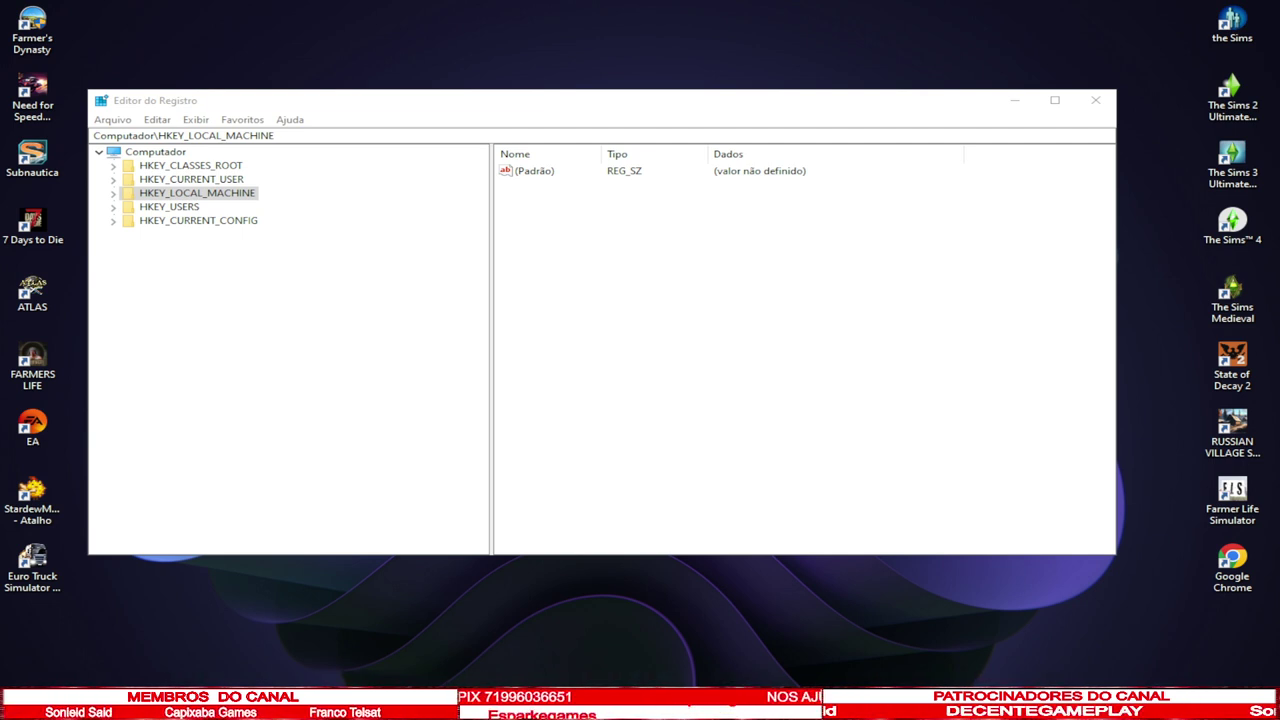
left_click(191, 179)
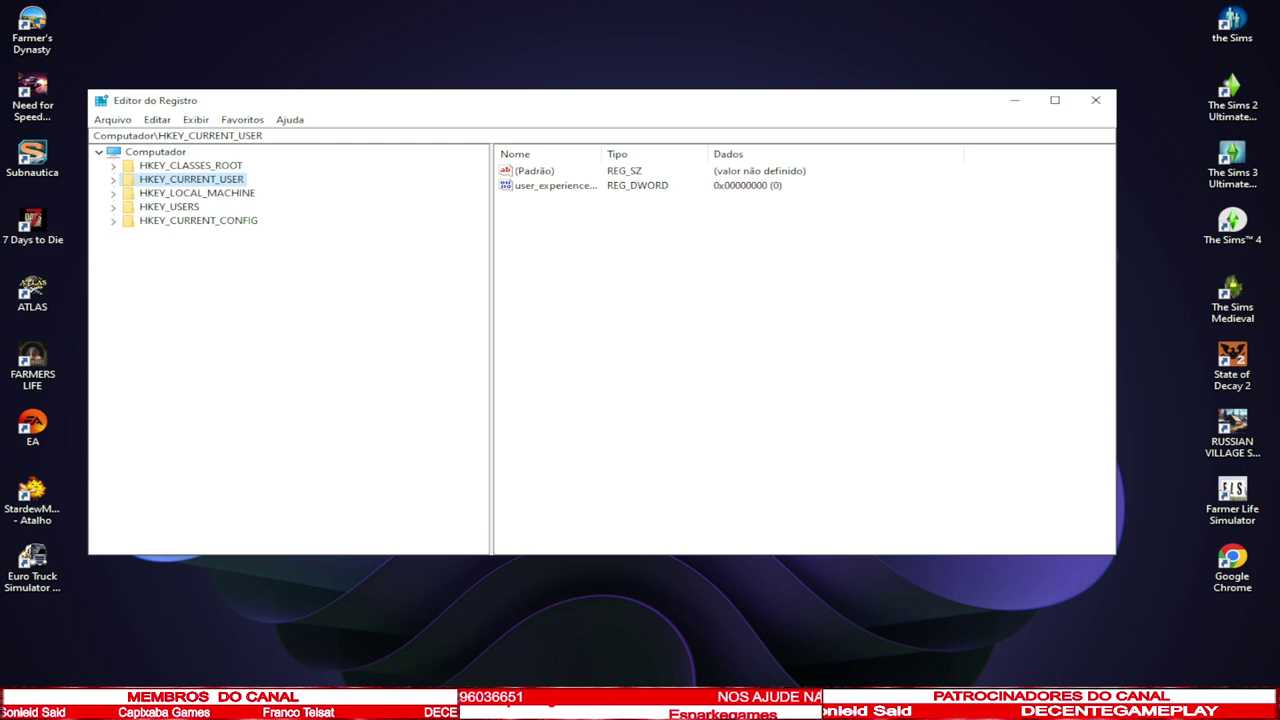
key("Right")
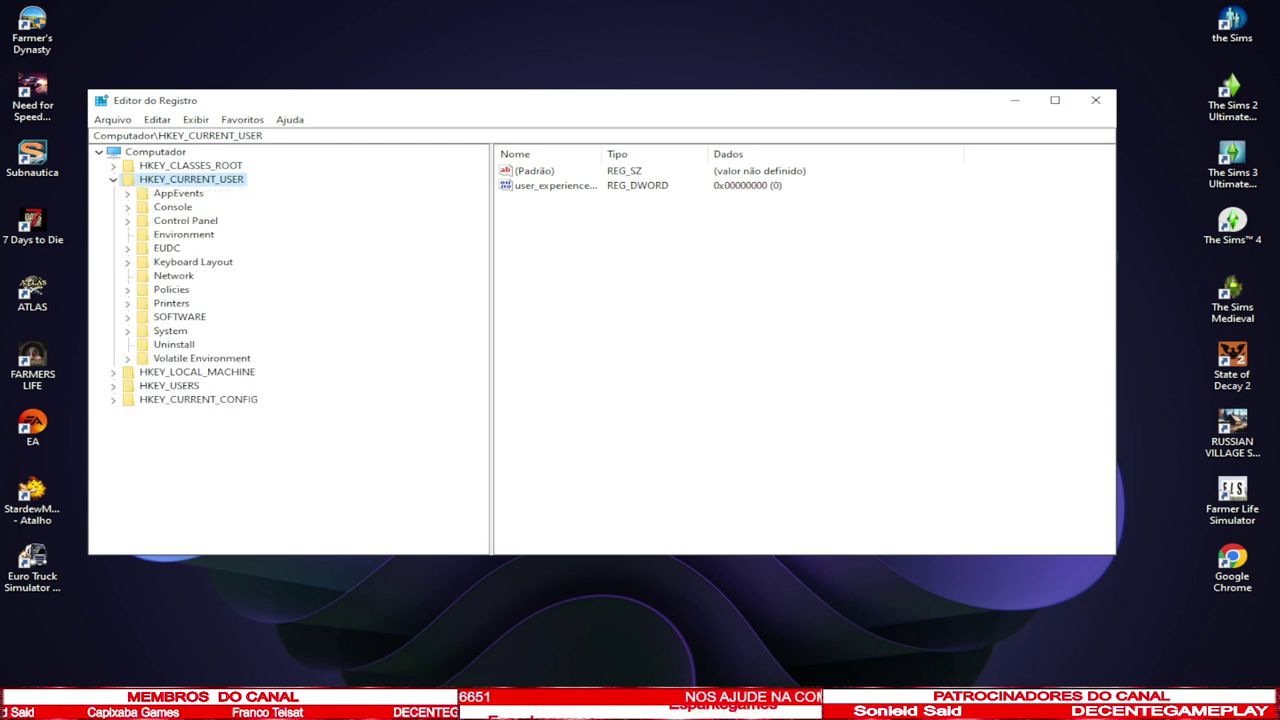
double_click(179, 317)
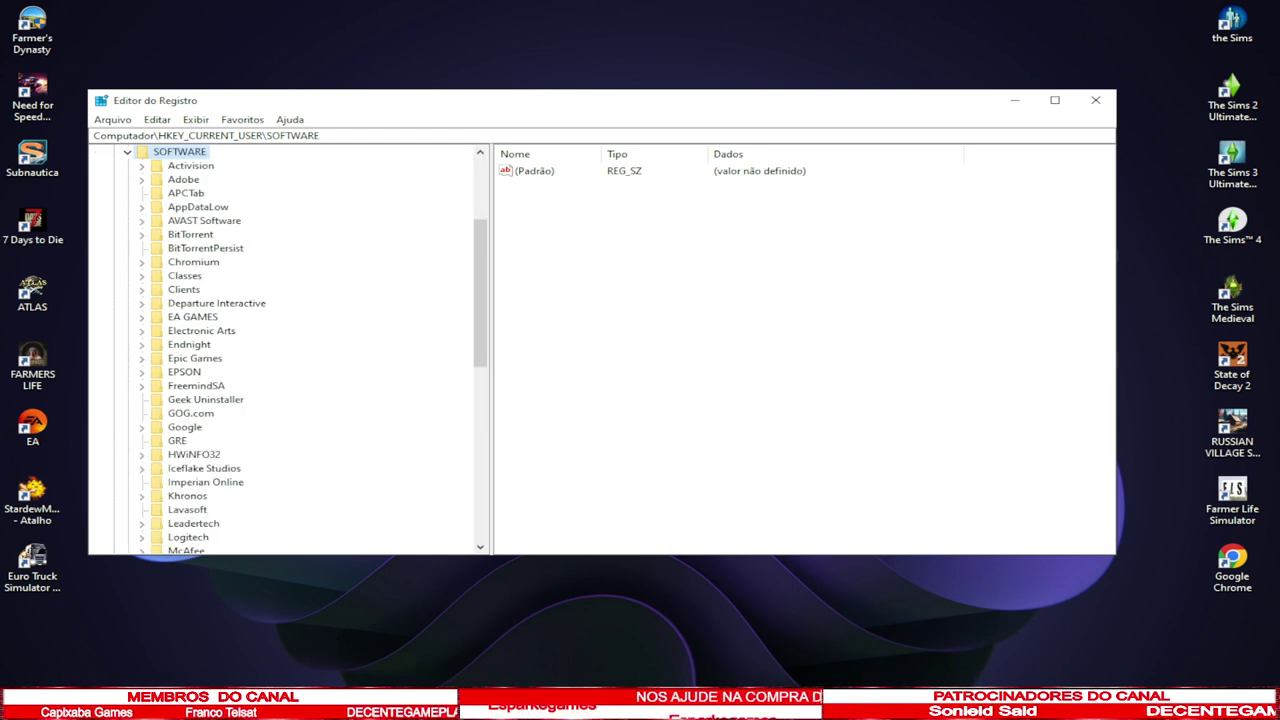
scroll(285, 350, "up", 3)
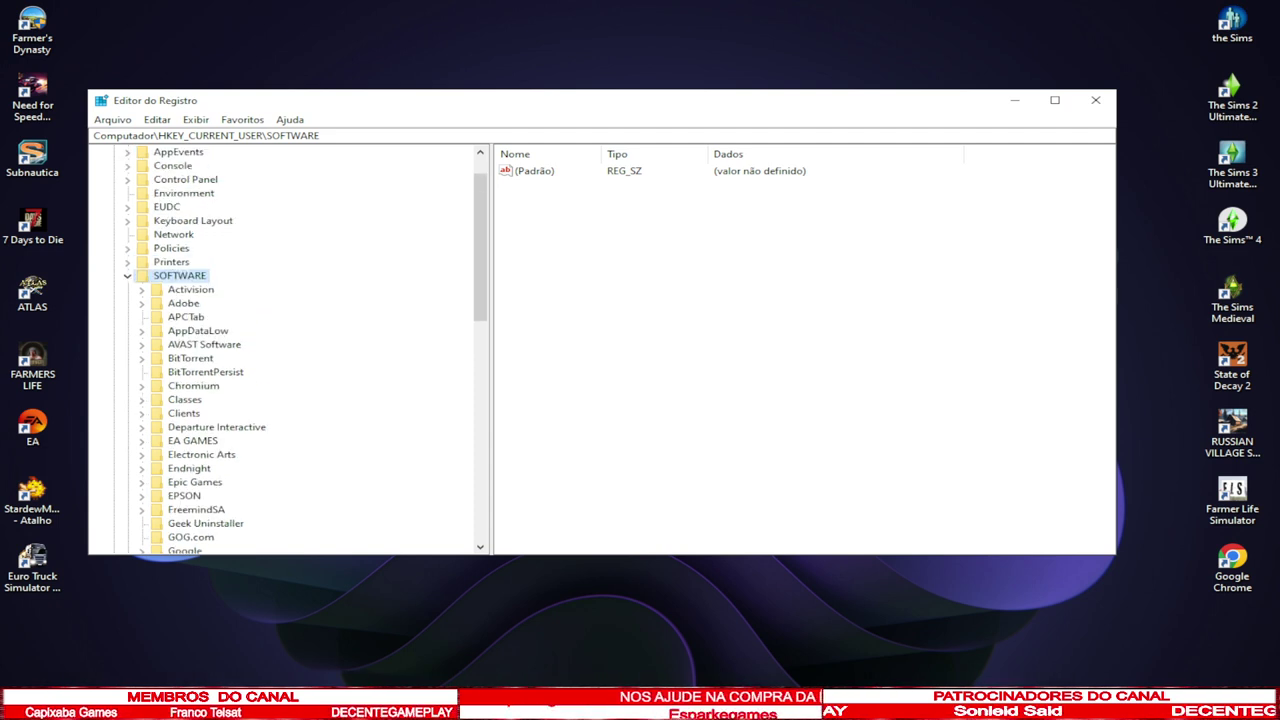
key("Left")
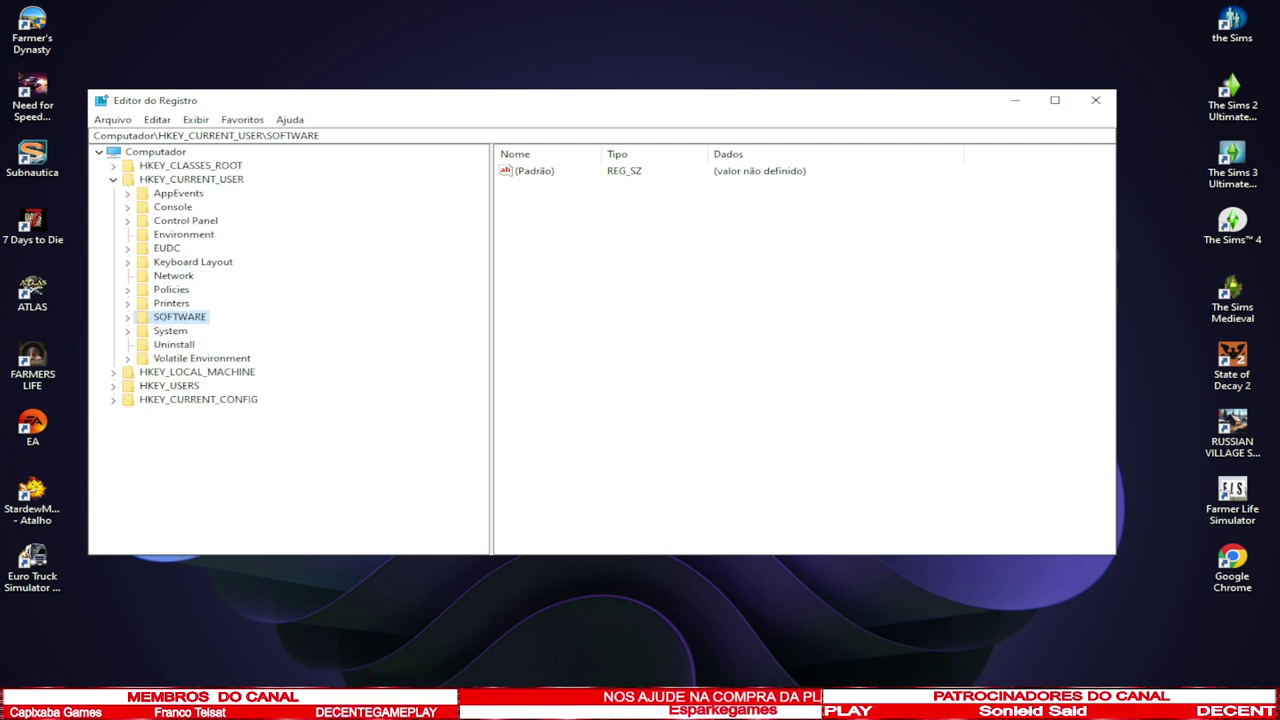
key("Left")
key("Left")
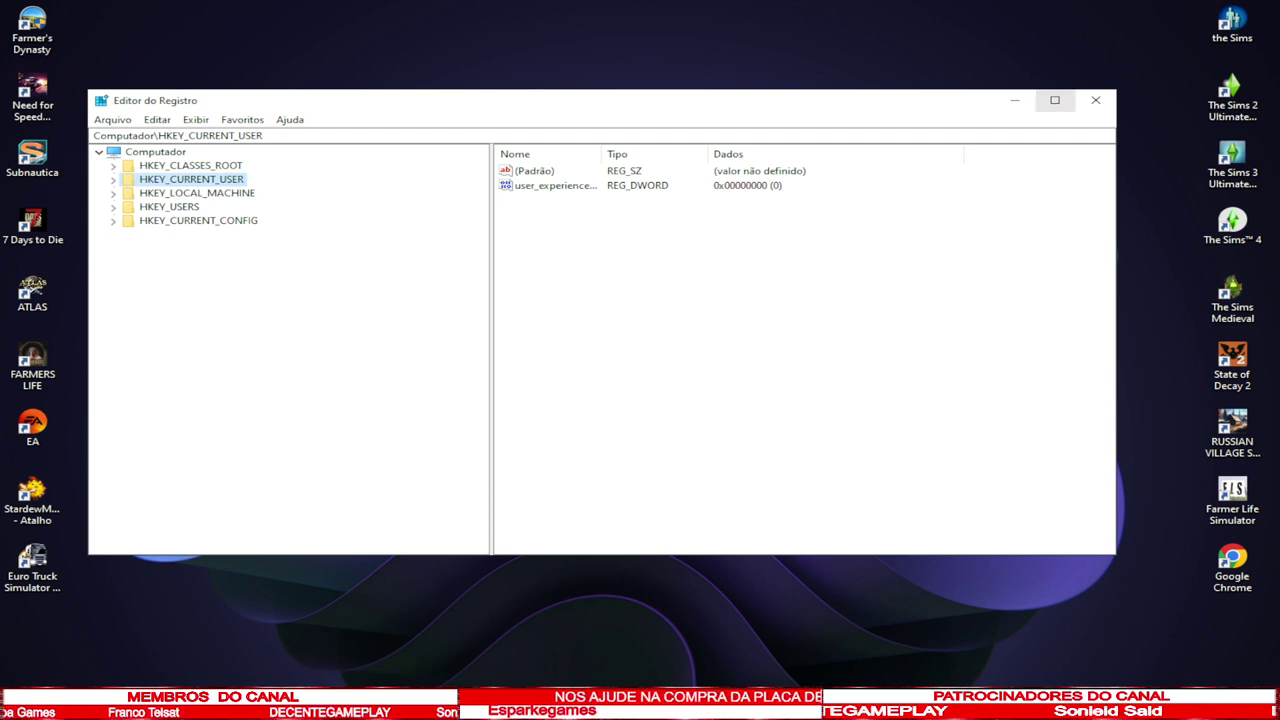
- Maximize the Registry Editor and expand the tree down to HKEY_CURRENT_USER\SOFTWARE\Microsoft
left_click(1054, 100)
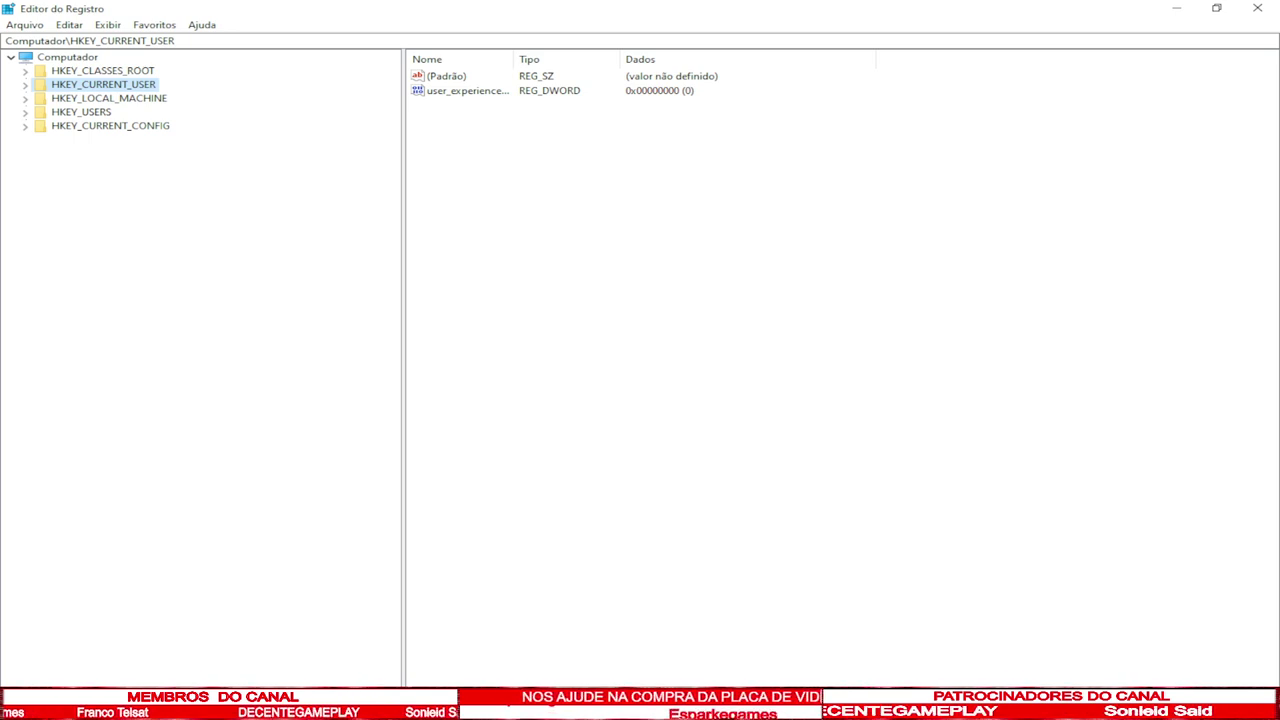
key("Right")
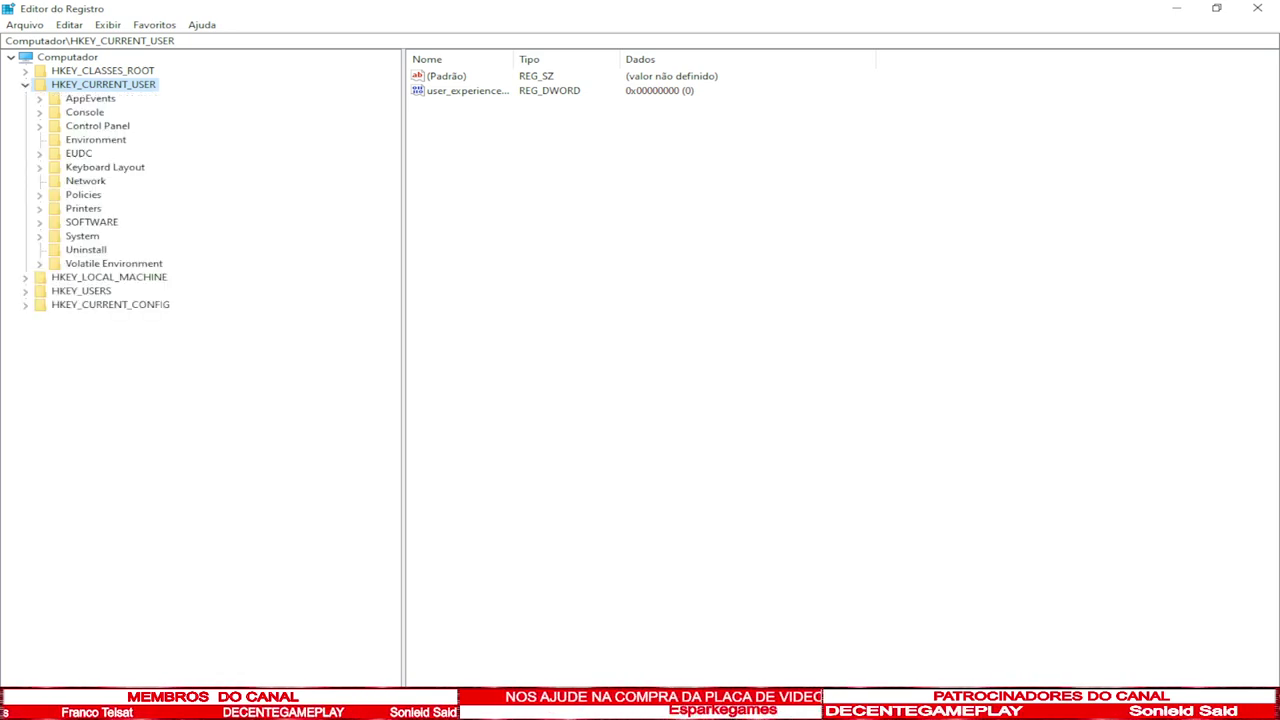
double_click(91, 222)
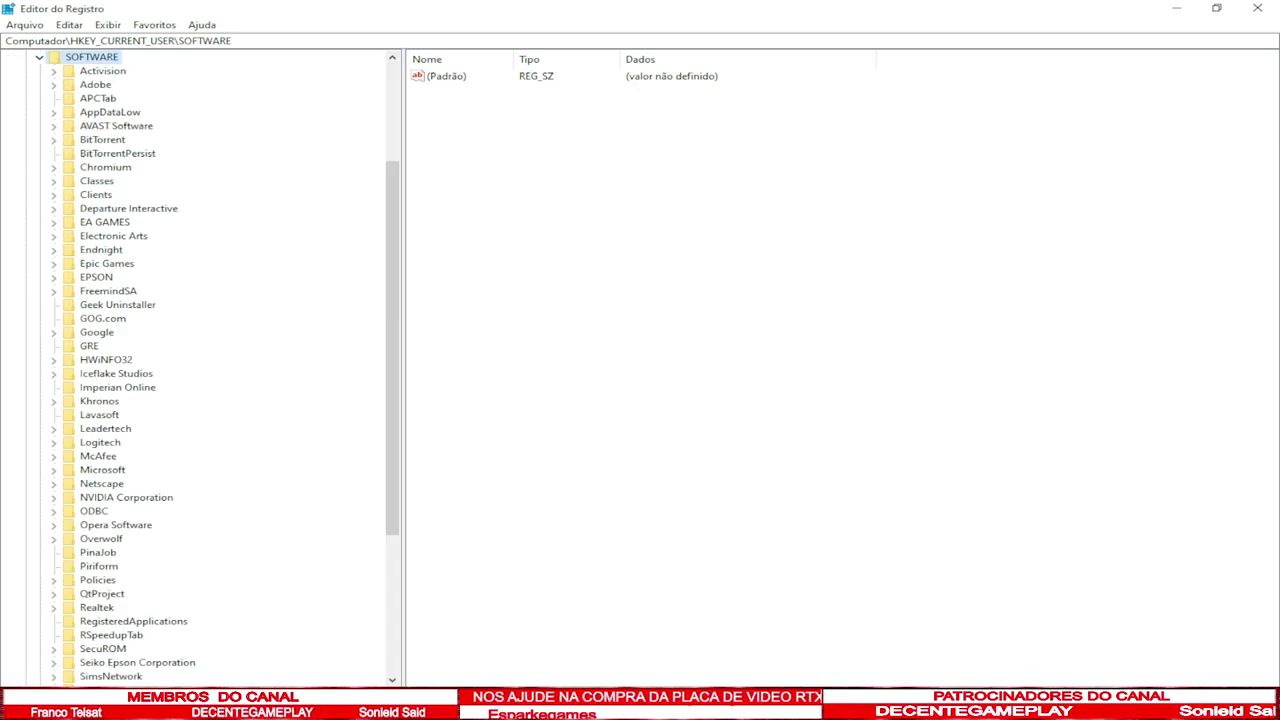
key("m")
key("i")
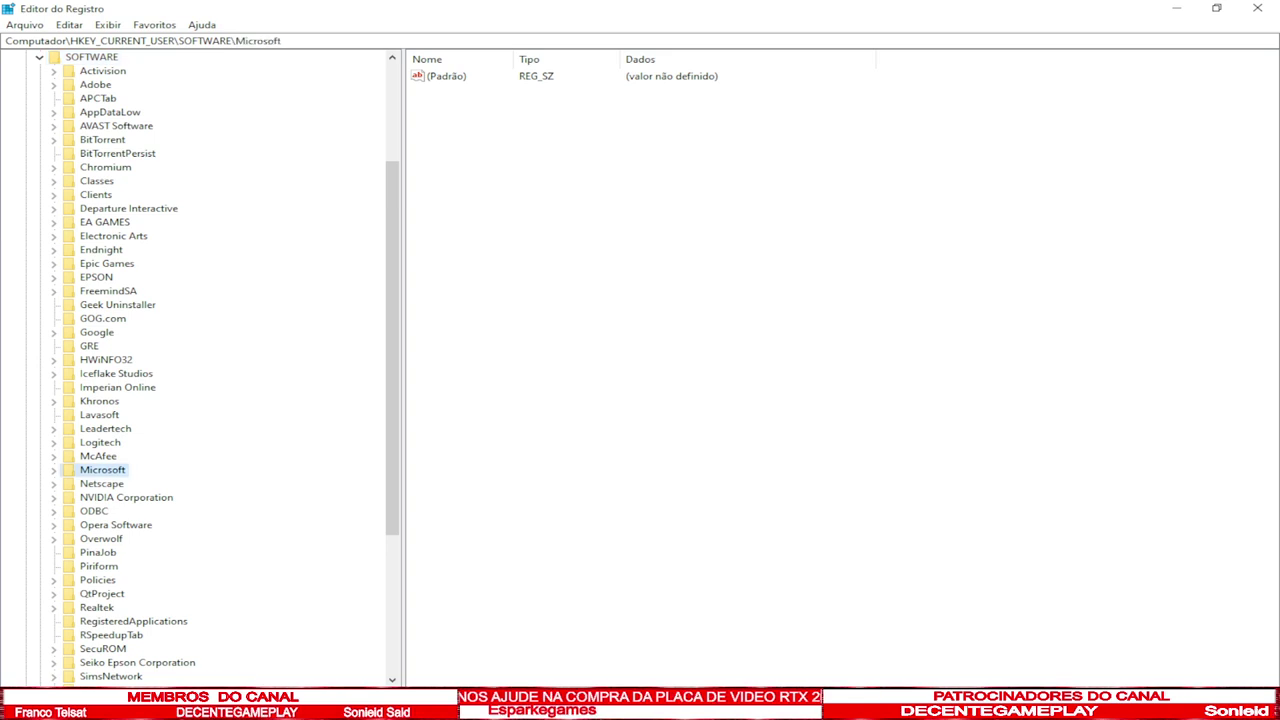
key("Right")
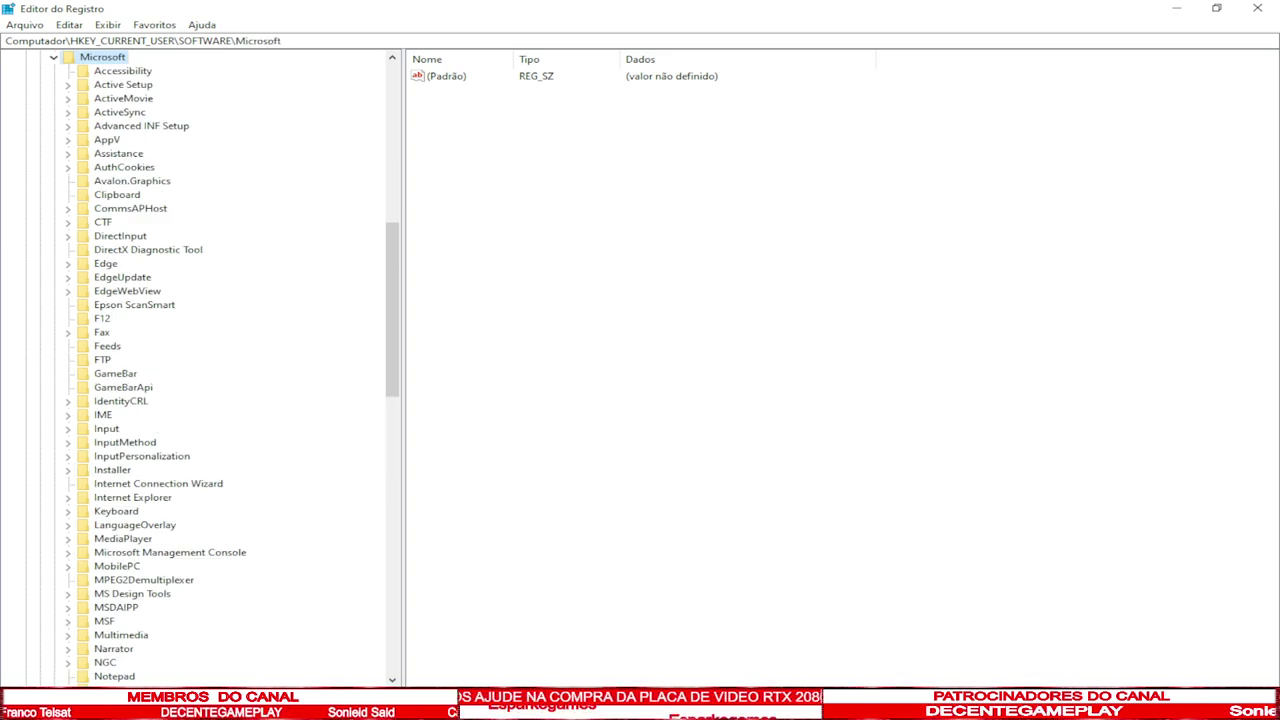
- Expand Windows and CurrentVersion under the current user's Microsoft key and open the Run key
scroll(200, 365, "down", 20)
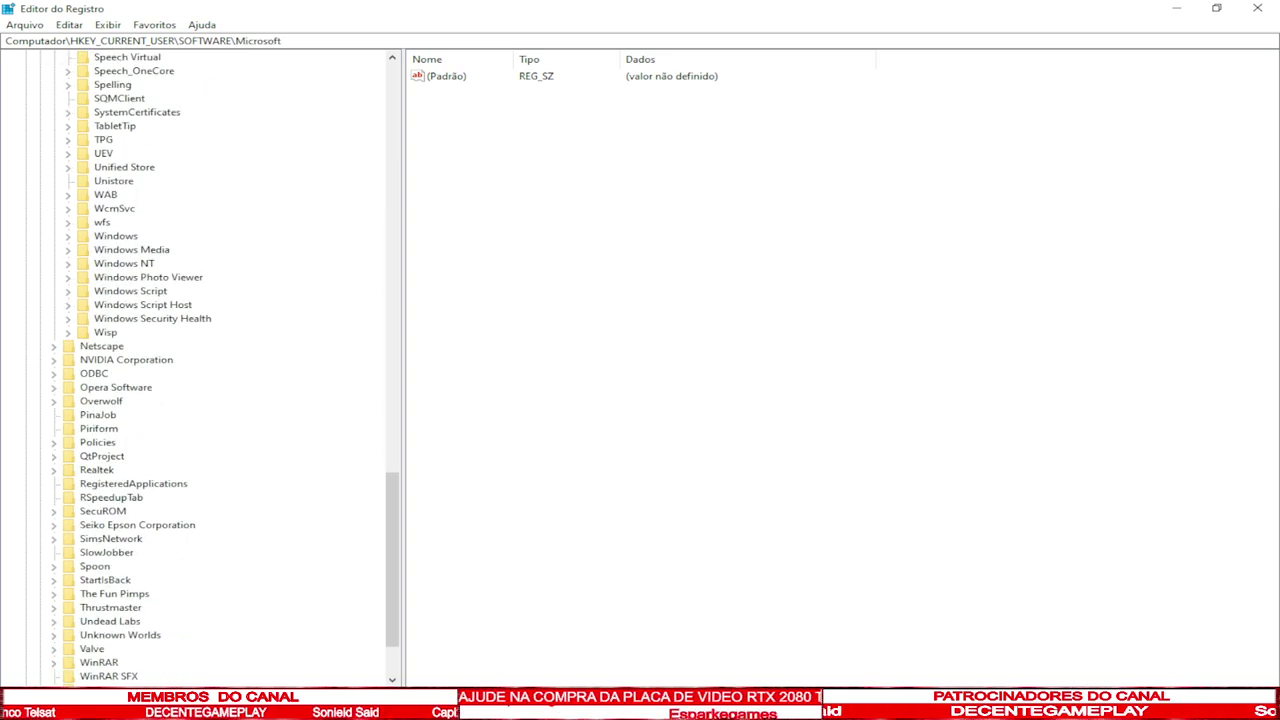
key("w")
key("i")
key("Right")
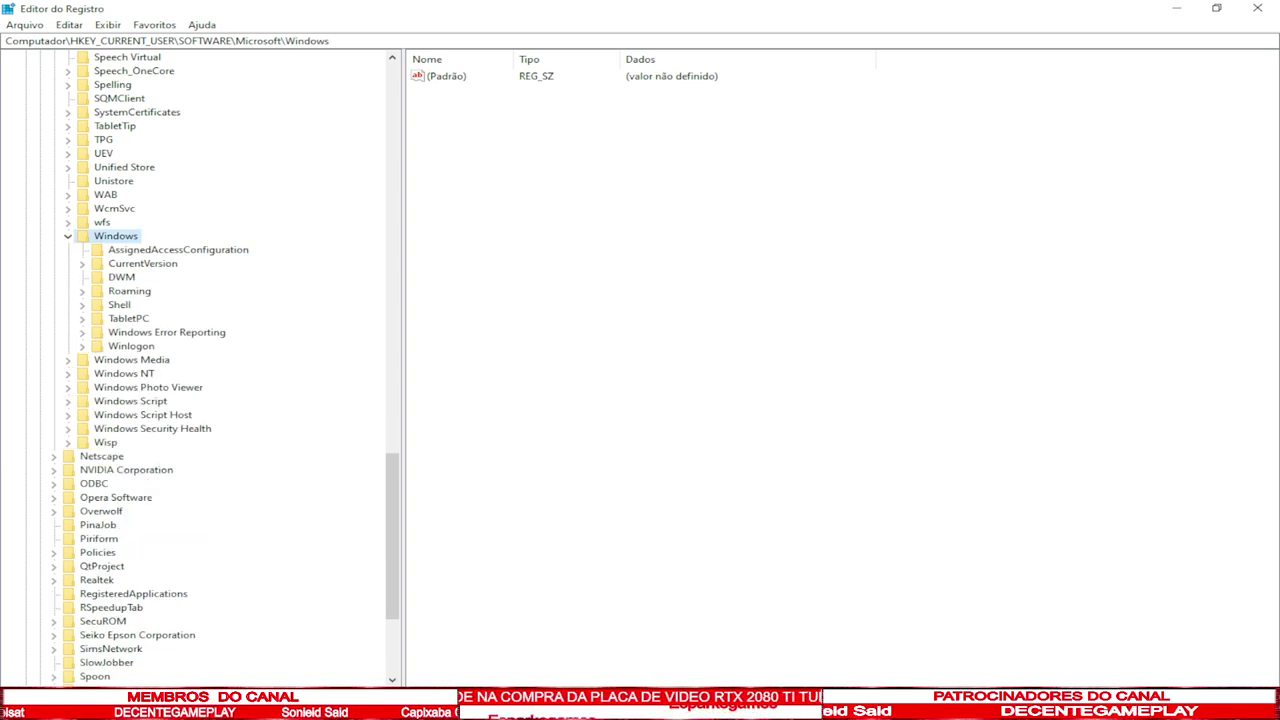
left_click(142, 263)
key("Right")
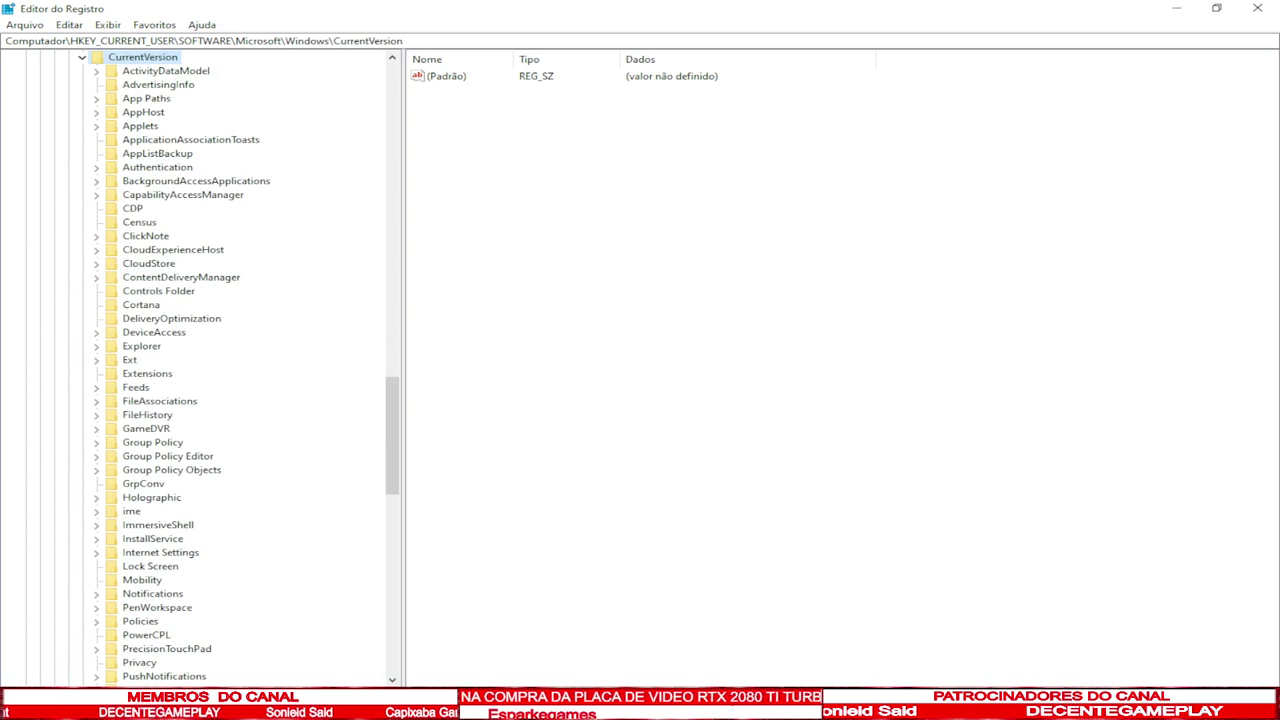
scroll(200, 370, "down", 8)
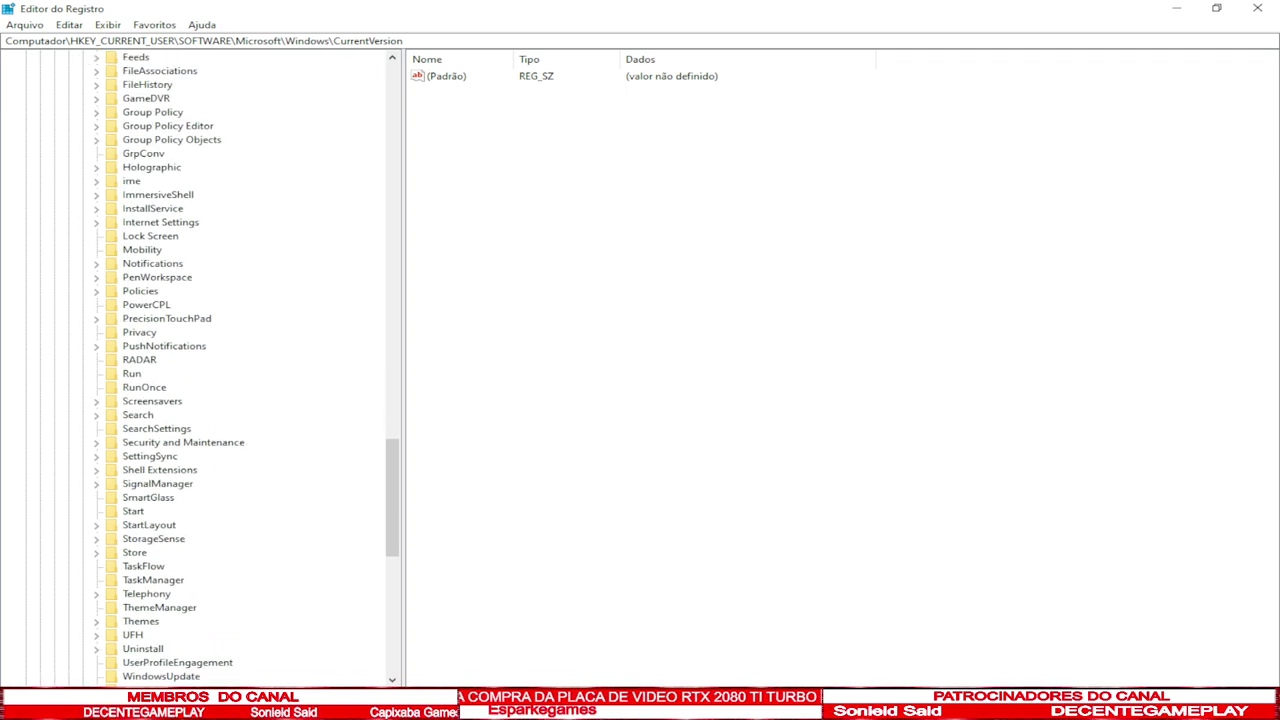
left_click(131, 373)
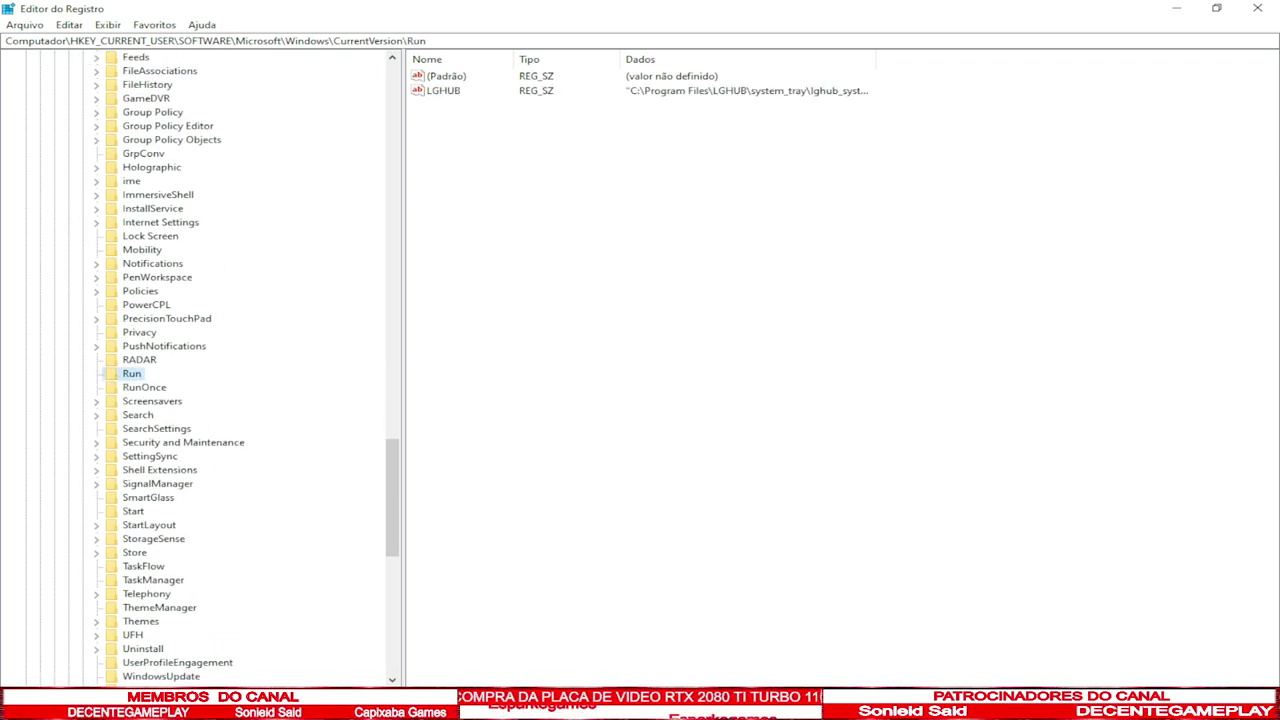
- Delete the LGHUB value from the current user's Run key and confirm the deletion
key("Tab")
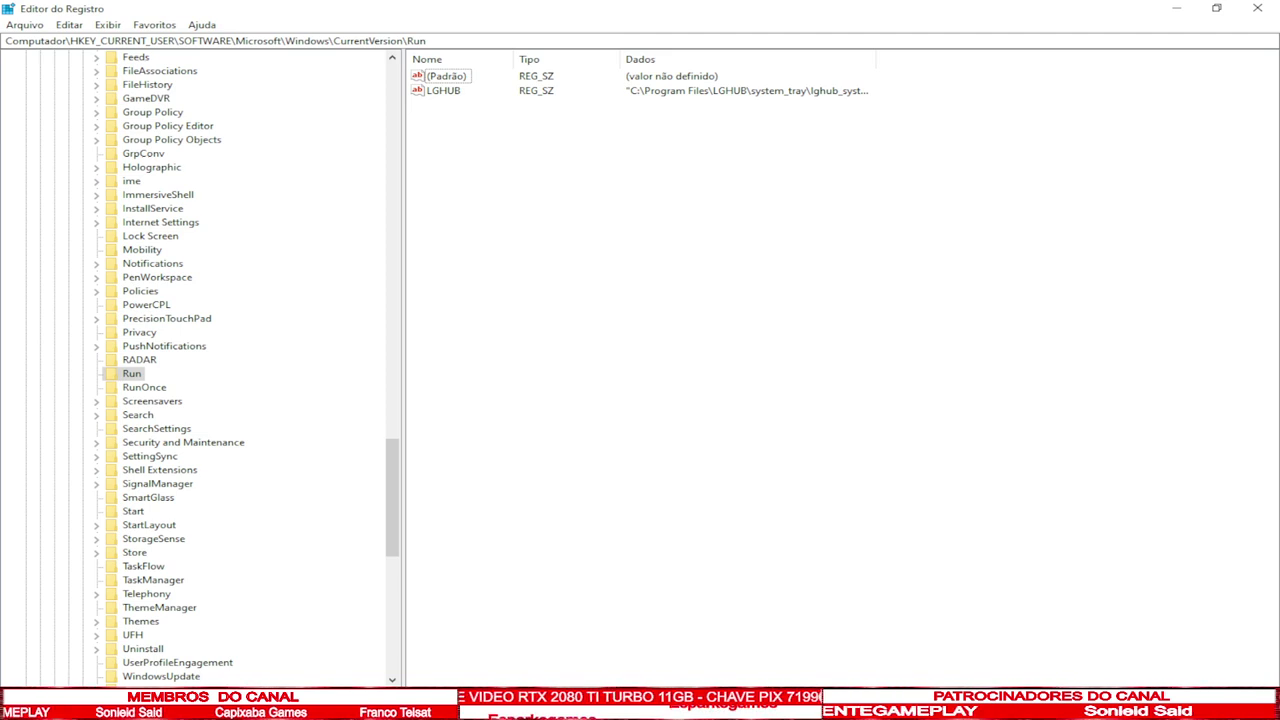
left_click(443, 90)
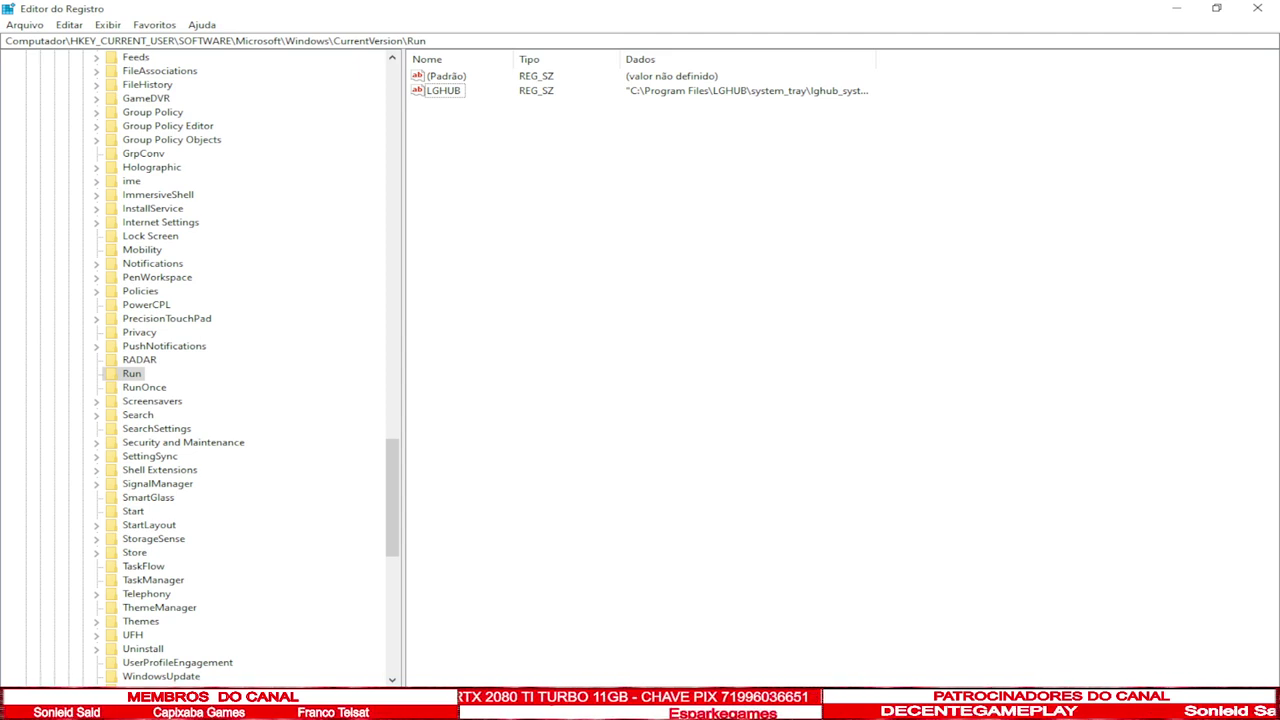
right_click(418, 91)
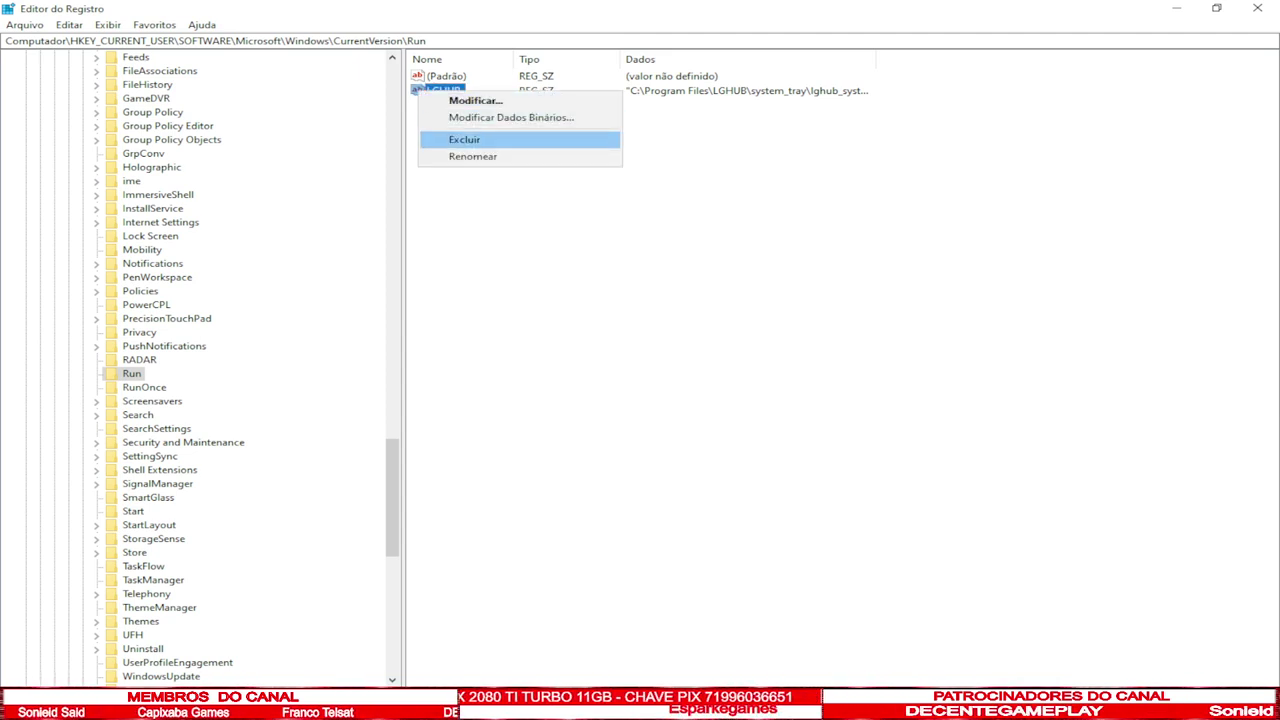
left_click(464, 139)
left_click(773, 352)
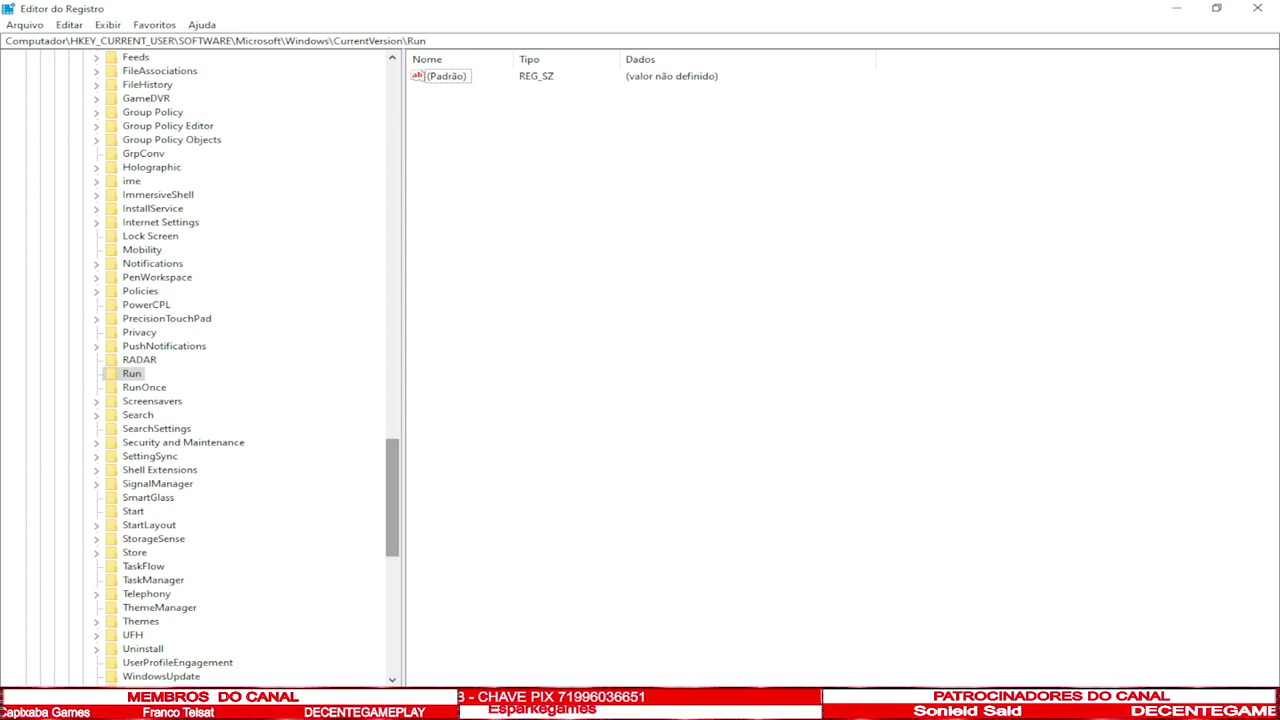
- Collapse HKEY_CURRENT_USER and expand the tree down to HKEY_LOCAL_MACHINE\SOFTWARE\Microsoft
scroll(200, 360, "up", 20)
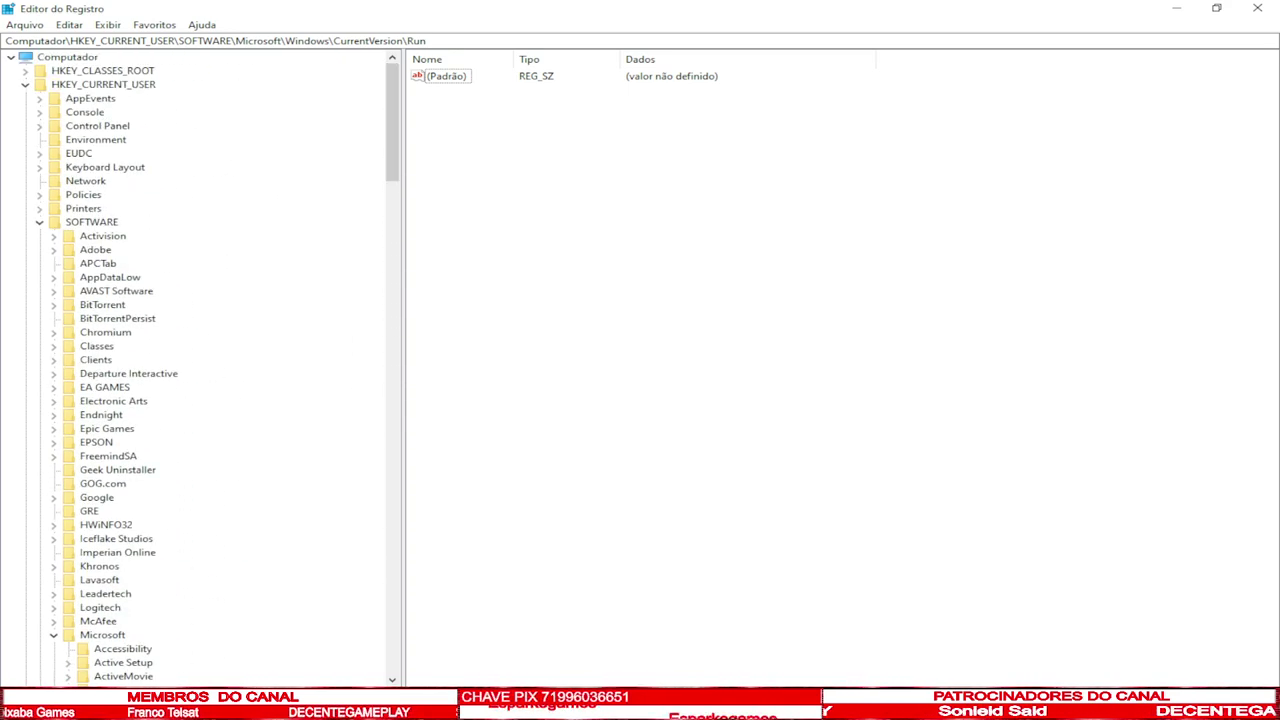
double_click(103, 84)
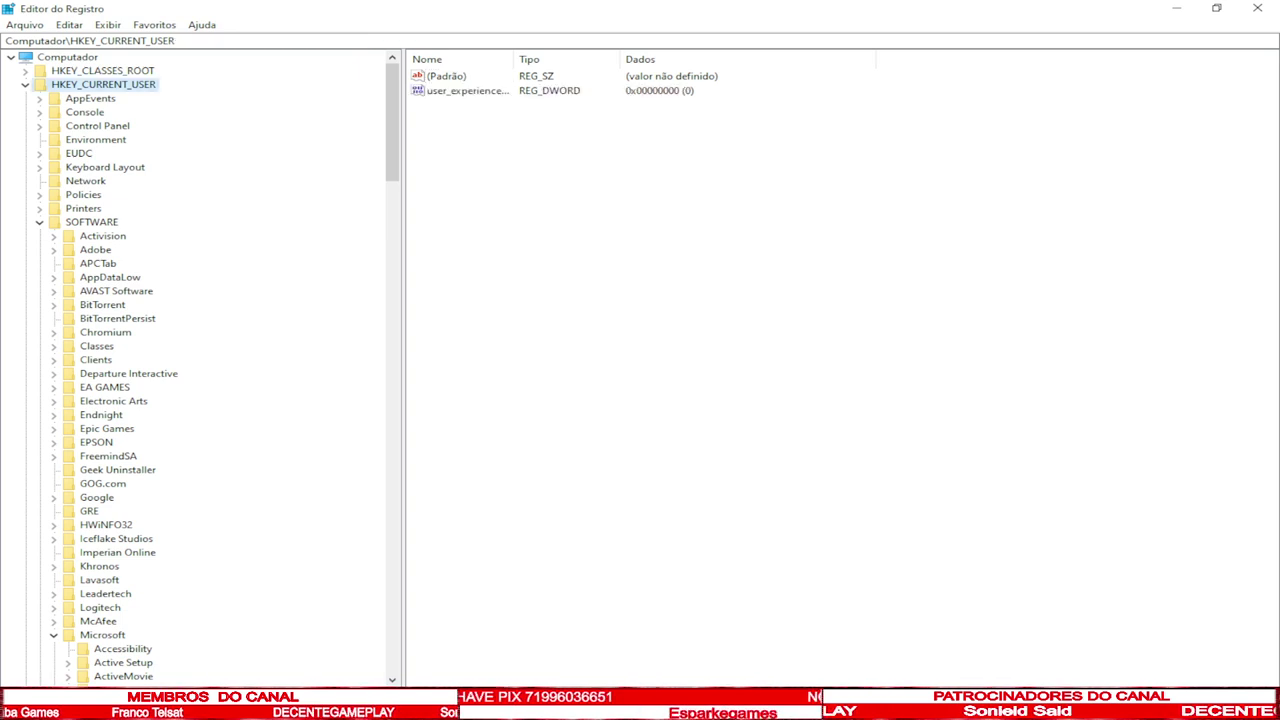
key("Down")
key("Right")
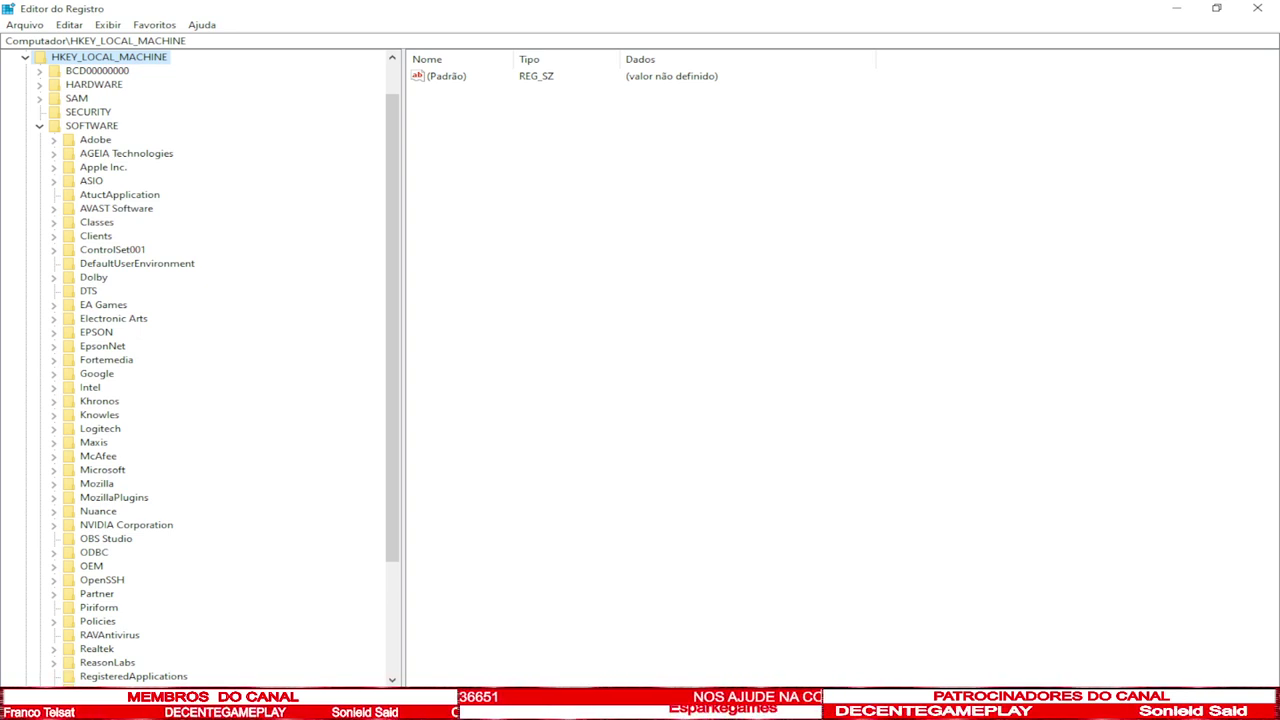
double_click(102, 469)
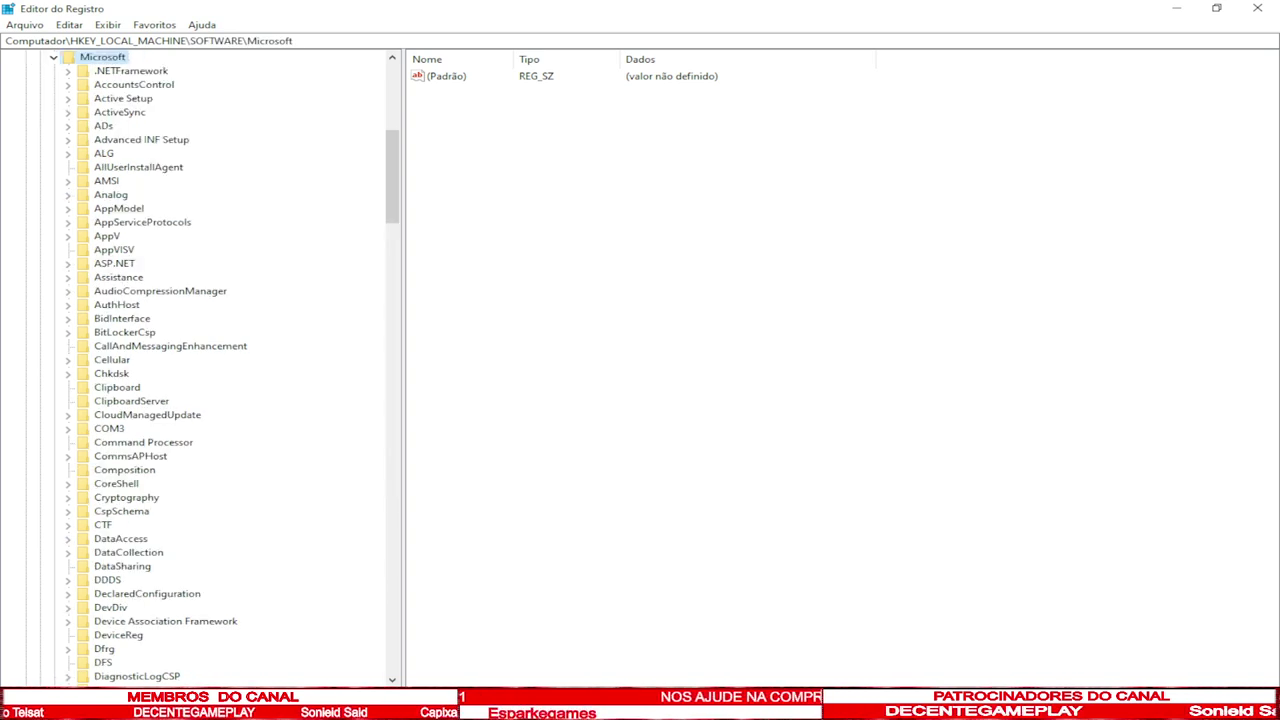
- Expand the Windows key under the local machine's Microsoft key and select its CurrentVersion key
scroll(230, 365, "down", 20)
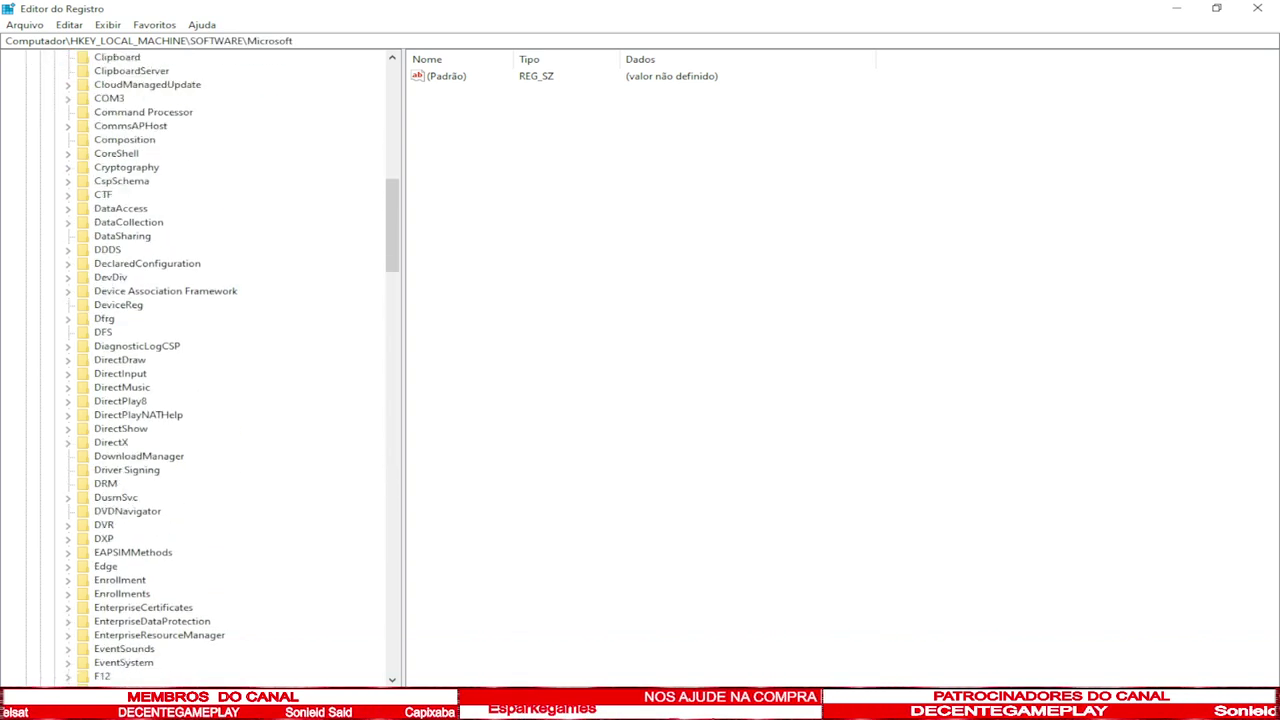
scroll(230, 365, "down", 20)
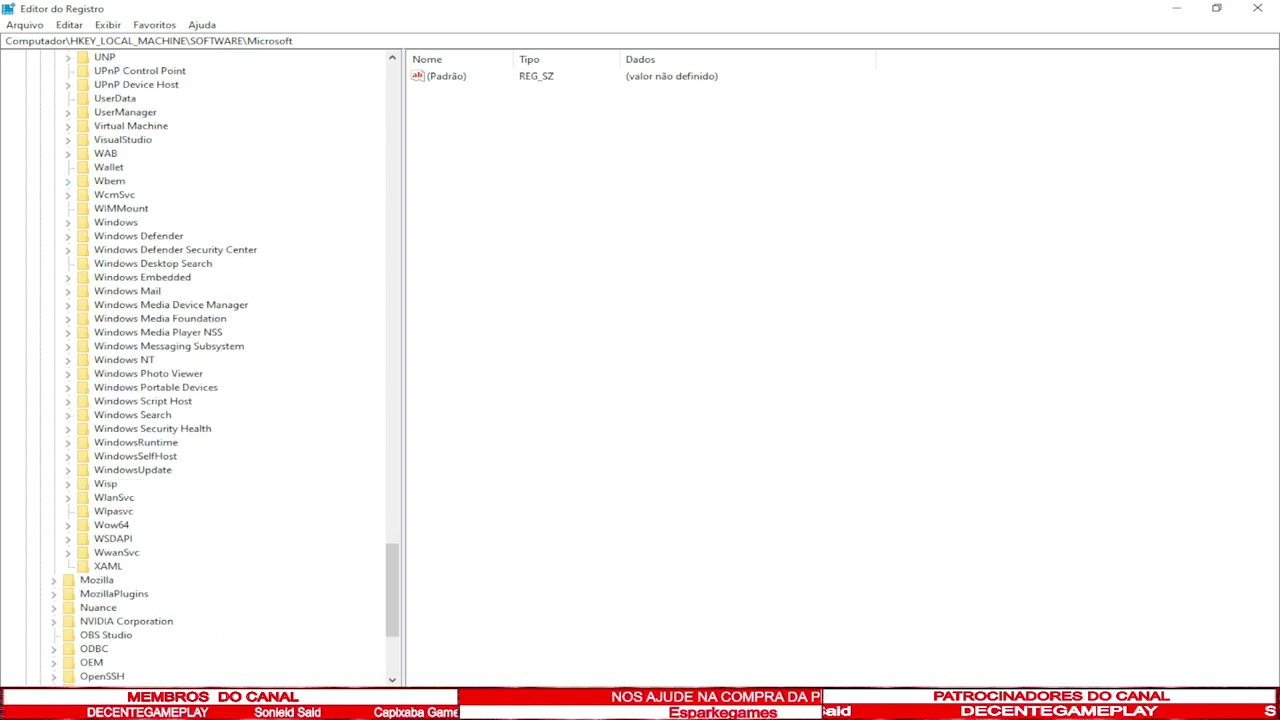
left_click(115, 222)
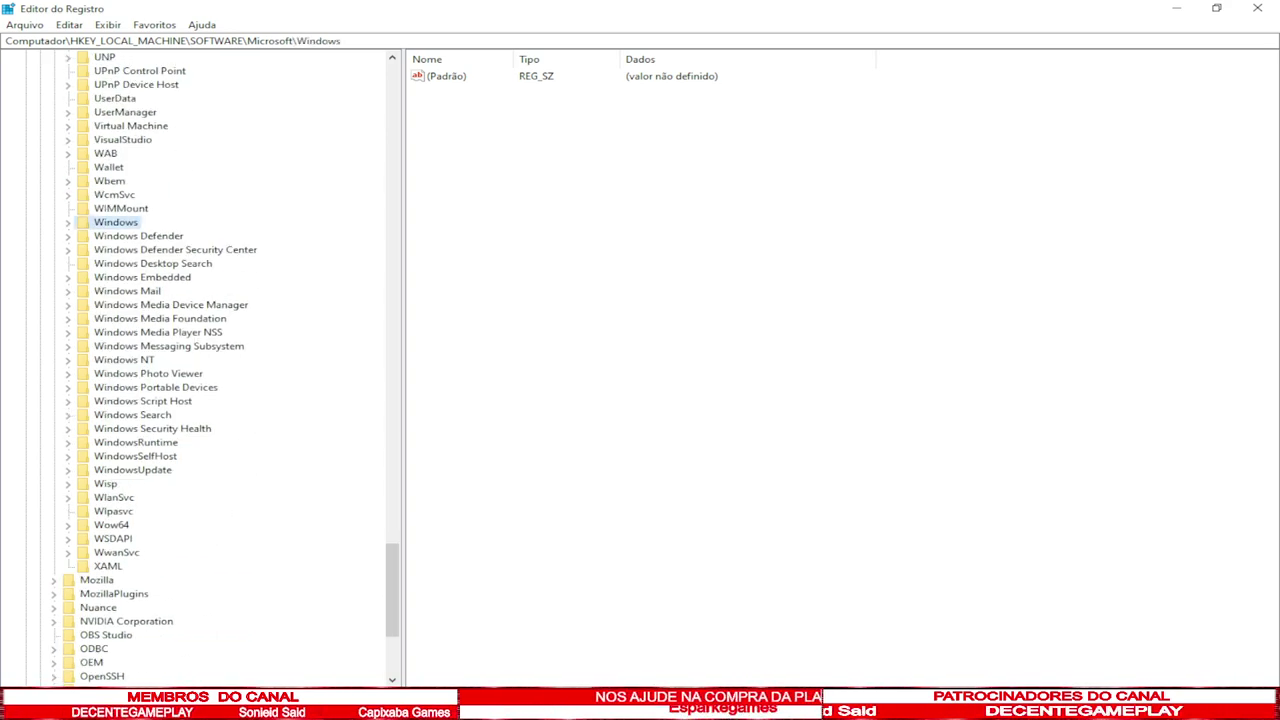
key("Right")
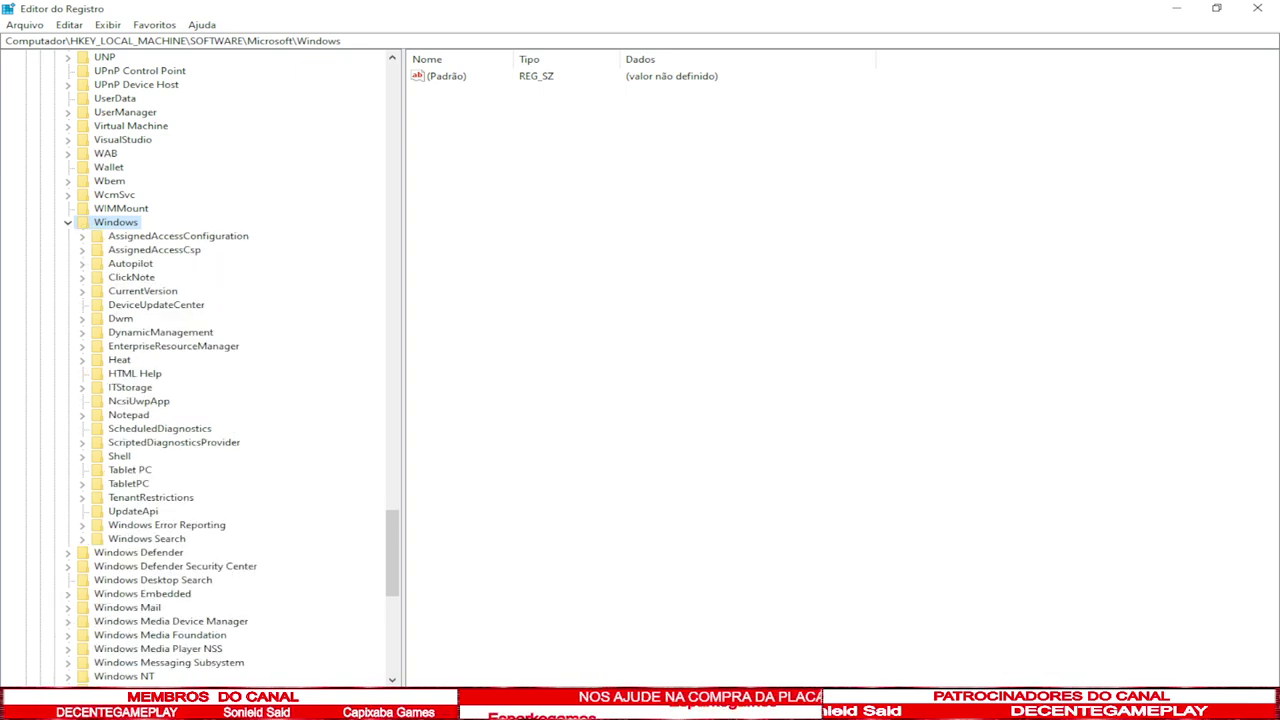
left_click(142, 291)
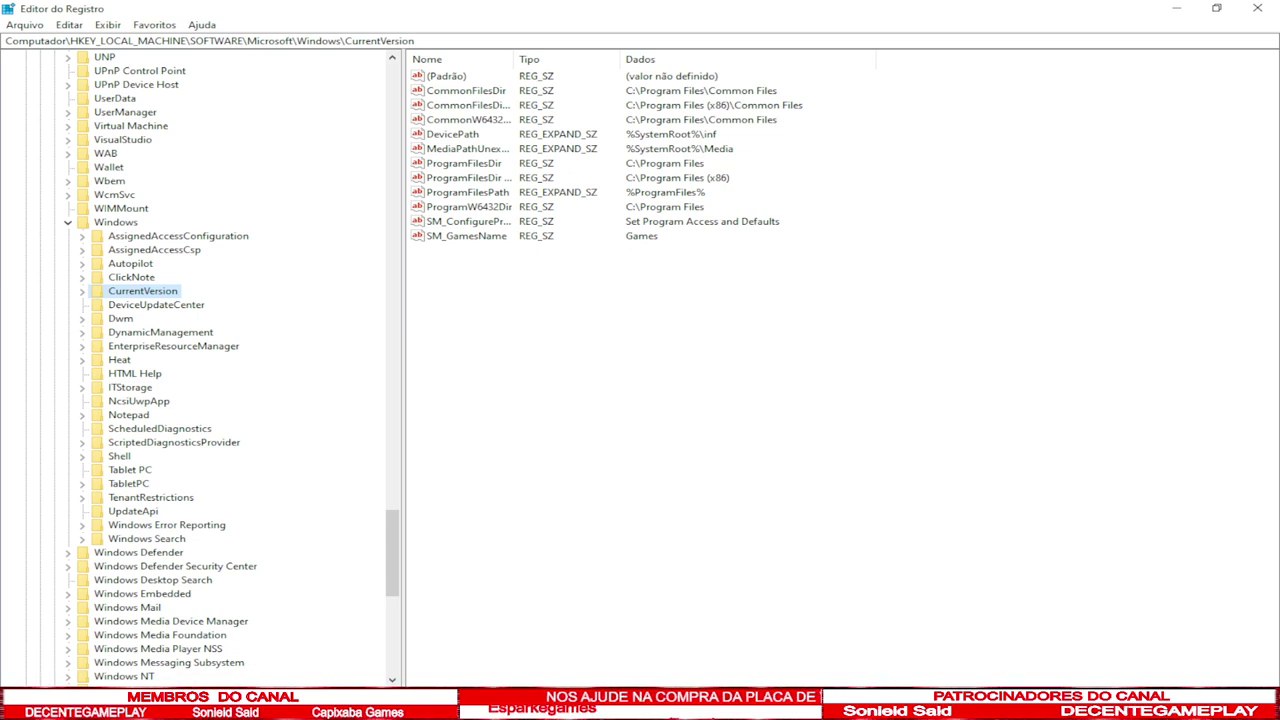
left_click_drag(458, 317, 458, 88)
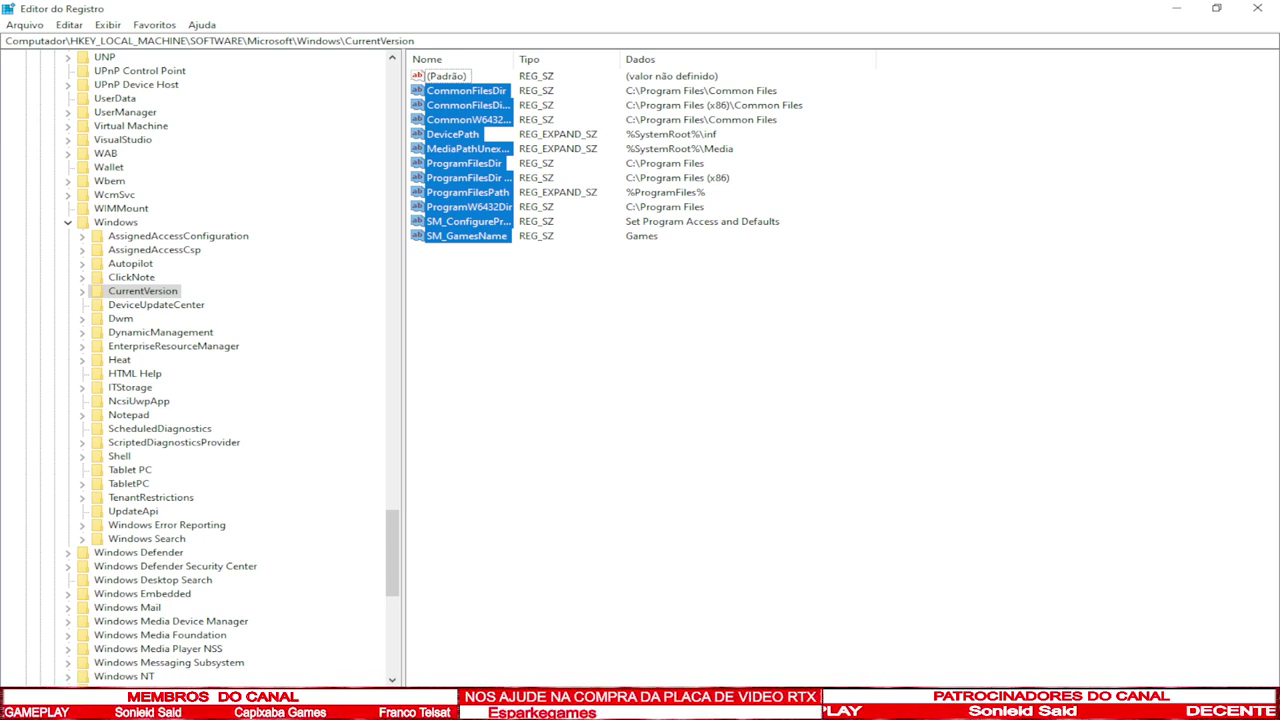
left_click(465, 90, "ctrl")
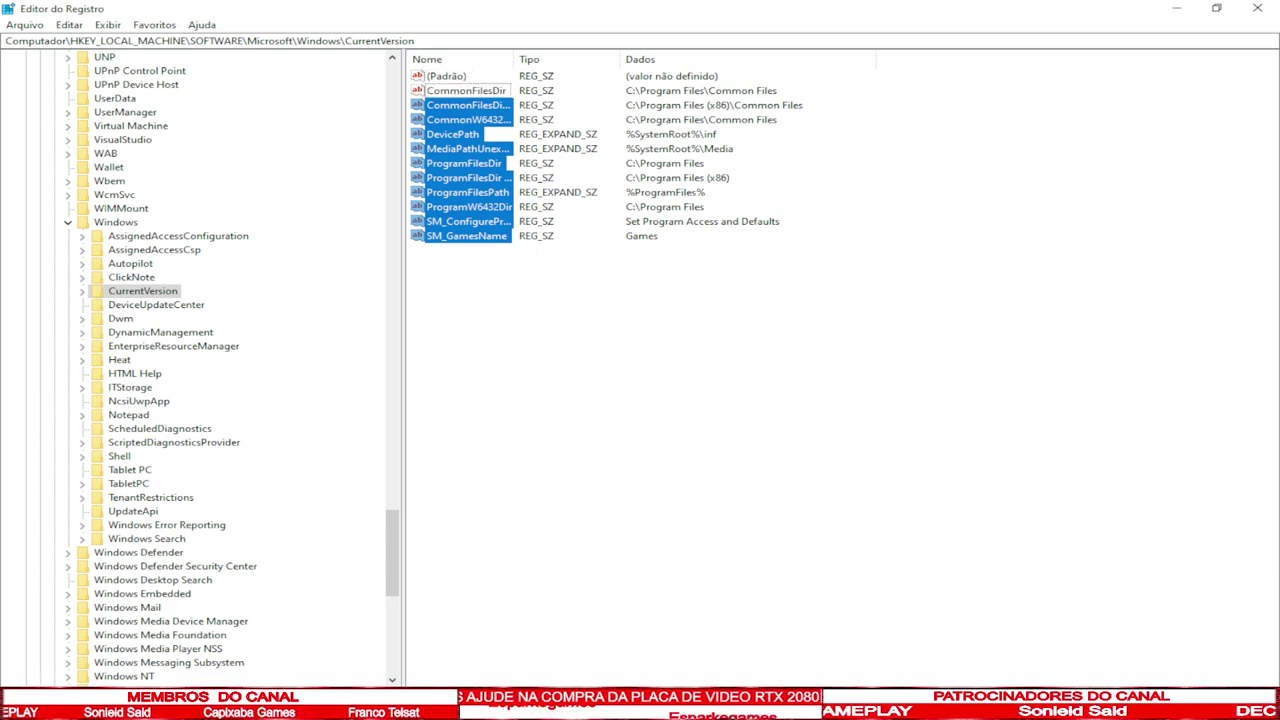
key("Escape")
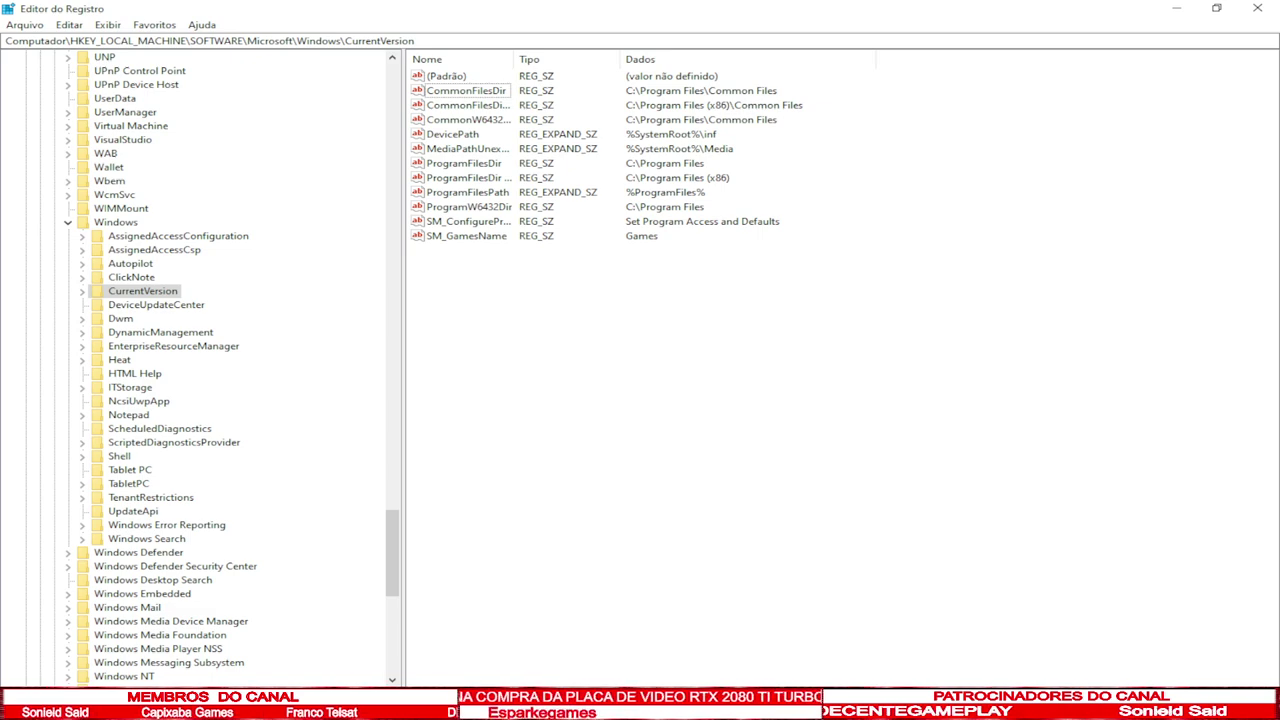
- Expand CurrentVersion under HKEY_LOCAL_MACHINE\SOFTWARE\Microsoft\Windows and open its Run key
double_click(143, 290)
left_click(143, 290)
scroll(200, 360, "up", 2)
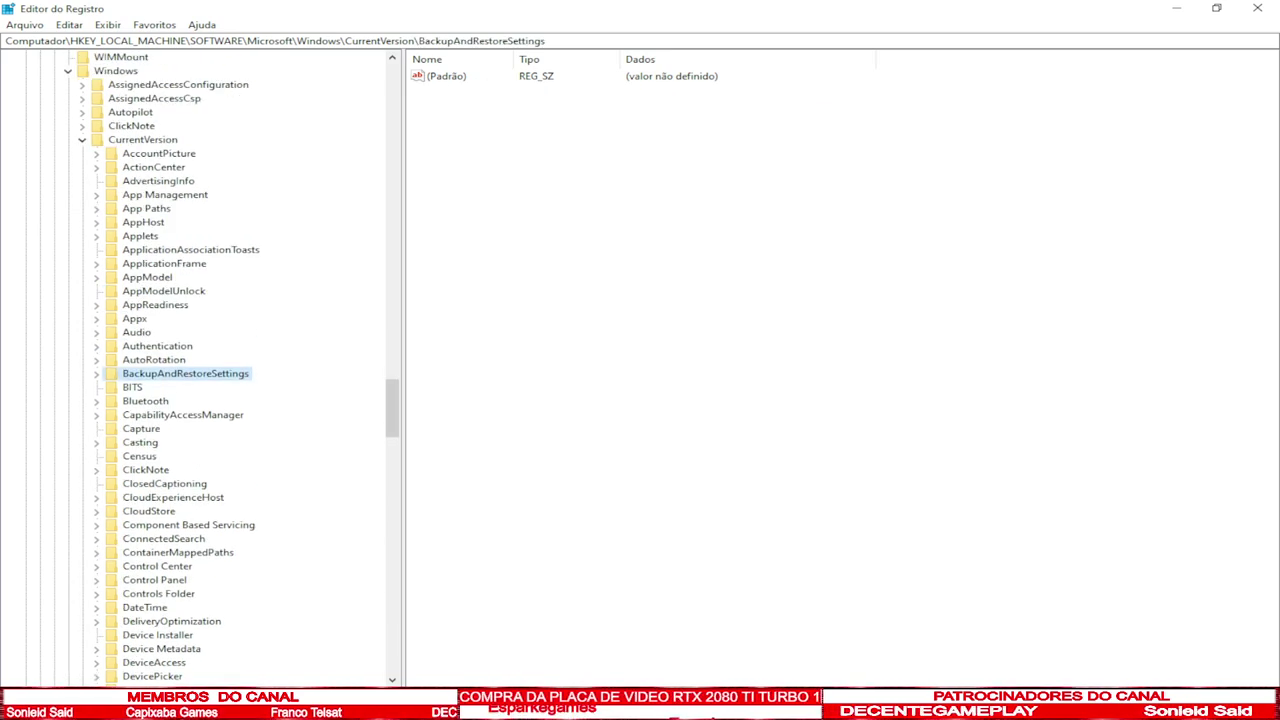
scroll(200, 360, "down", 15)
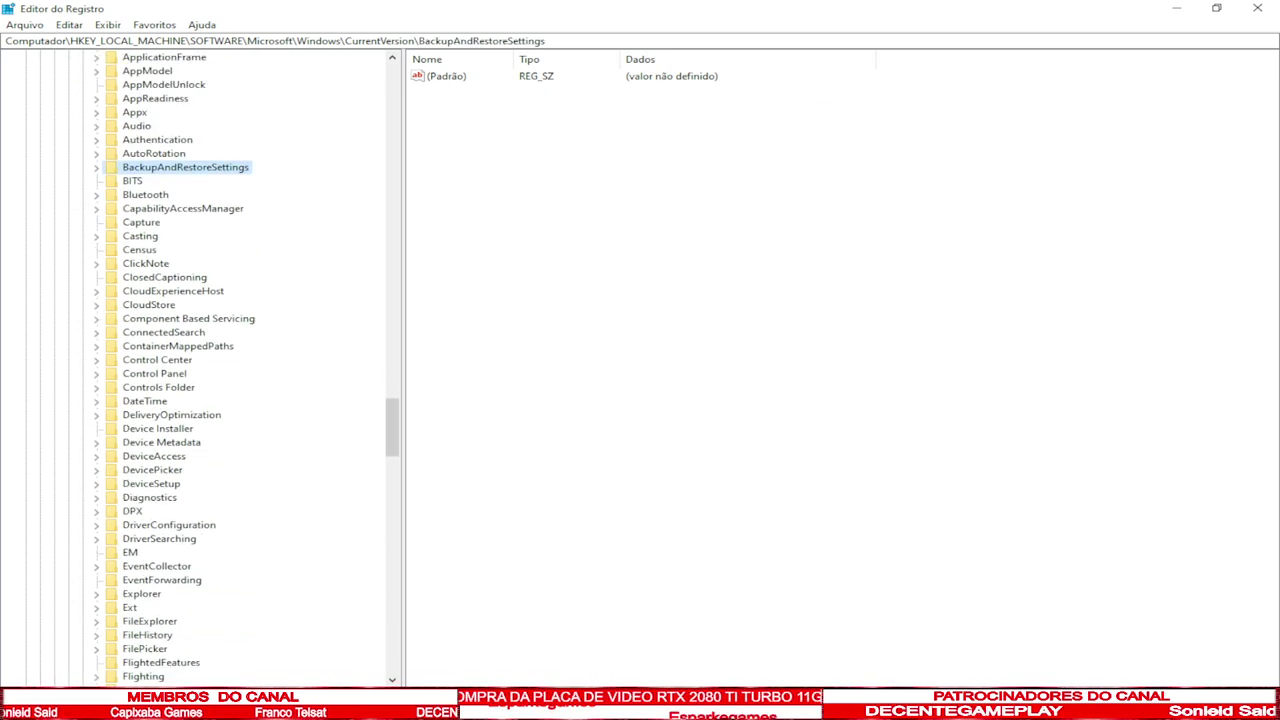
scroll(200, 360, "down", 16)
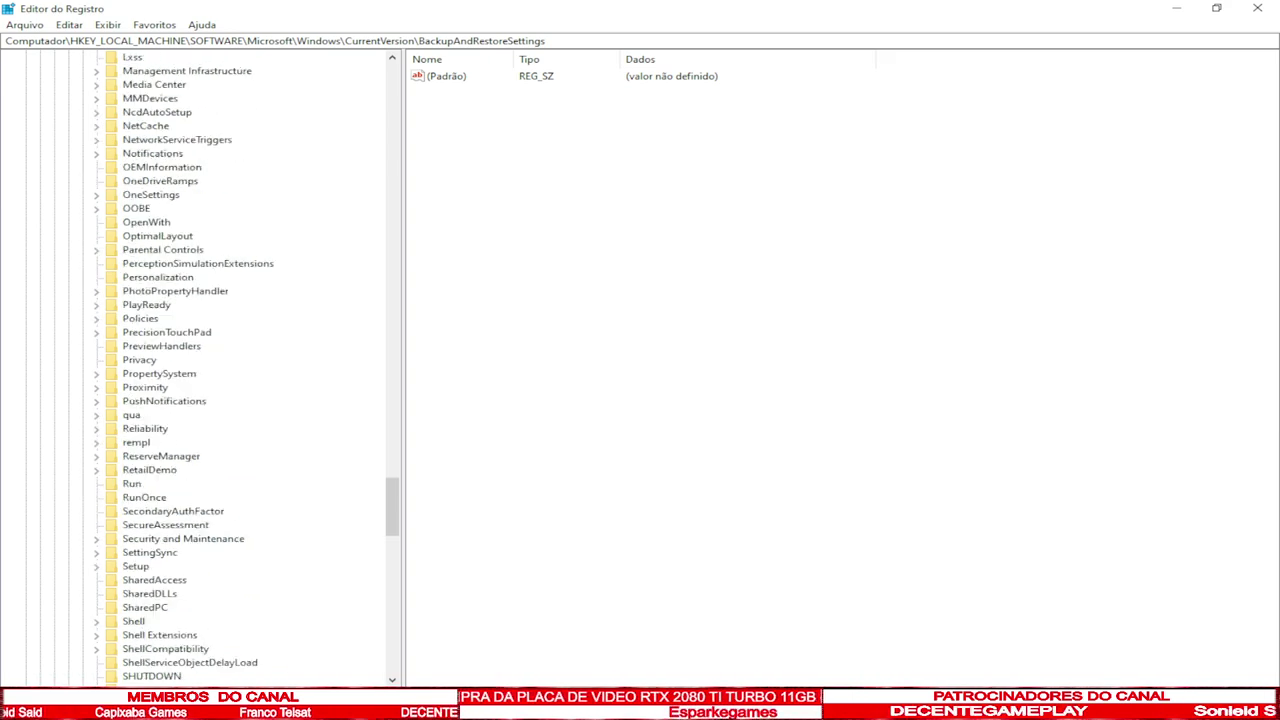
scroll(200, 360, "down", 10)
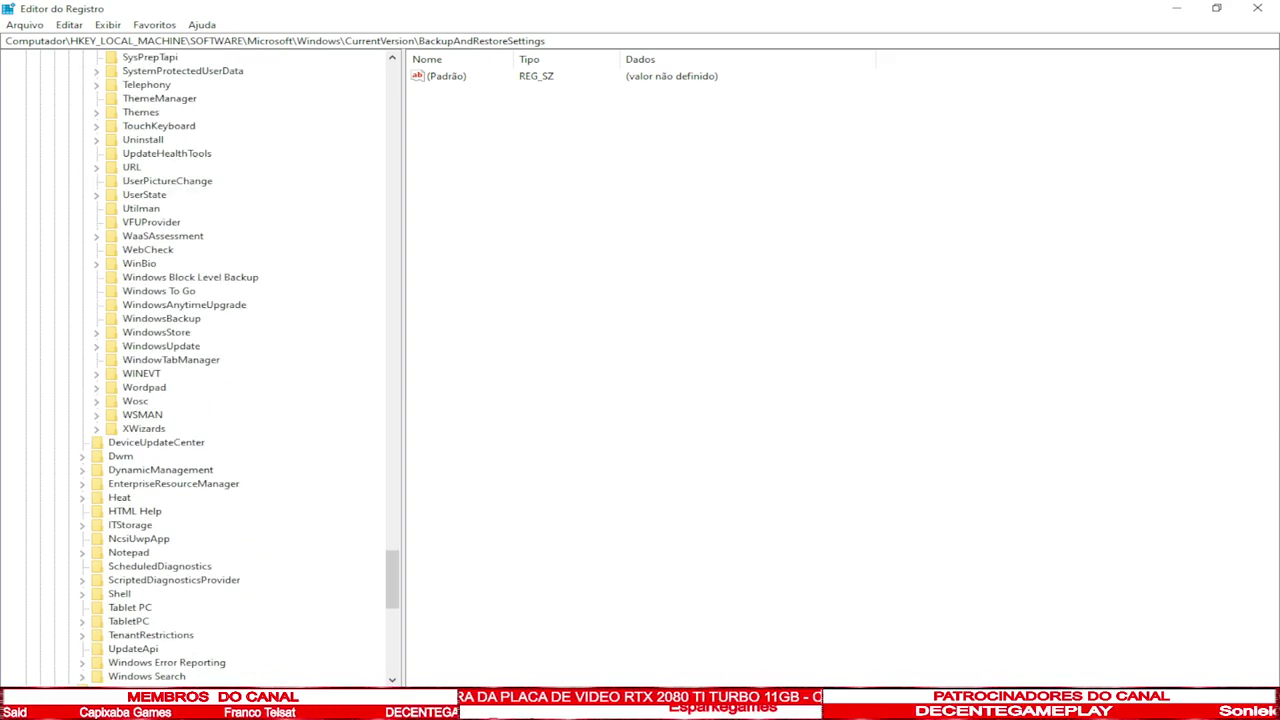
scroll(200, 360, "down", 5)
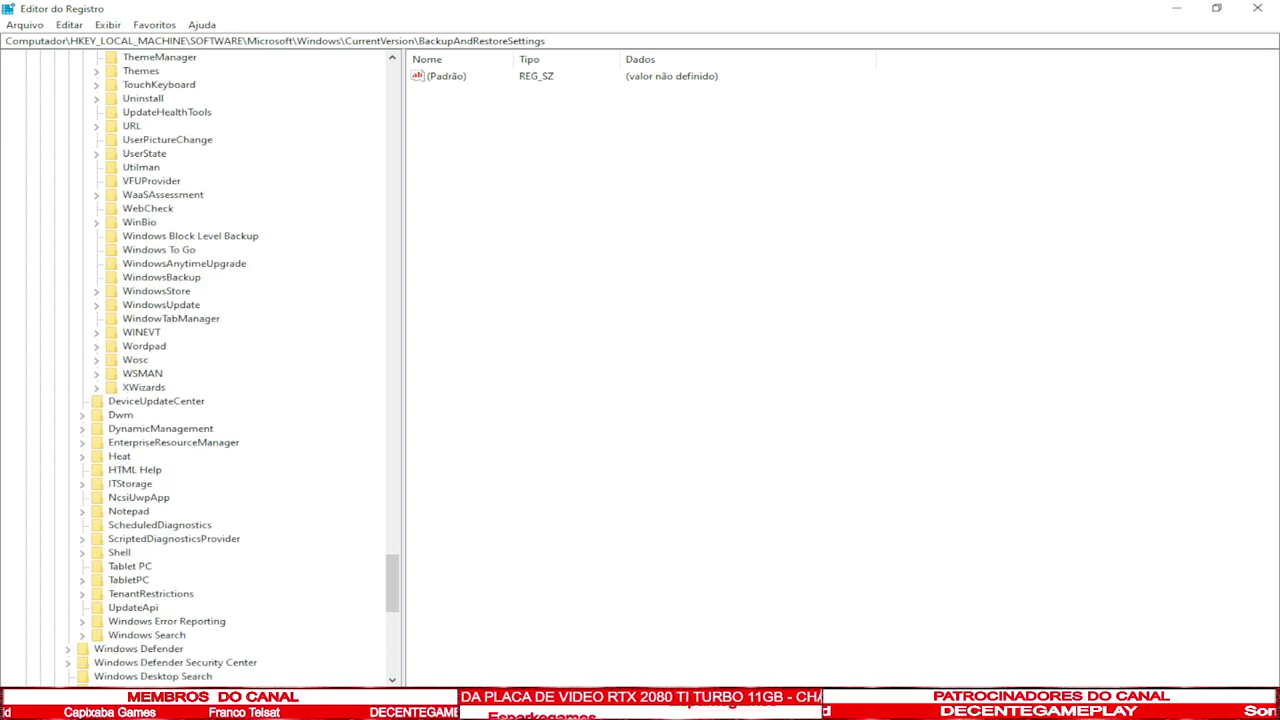
scroll(200, 360, "up", 14)
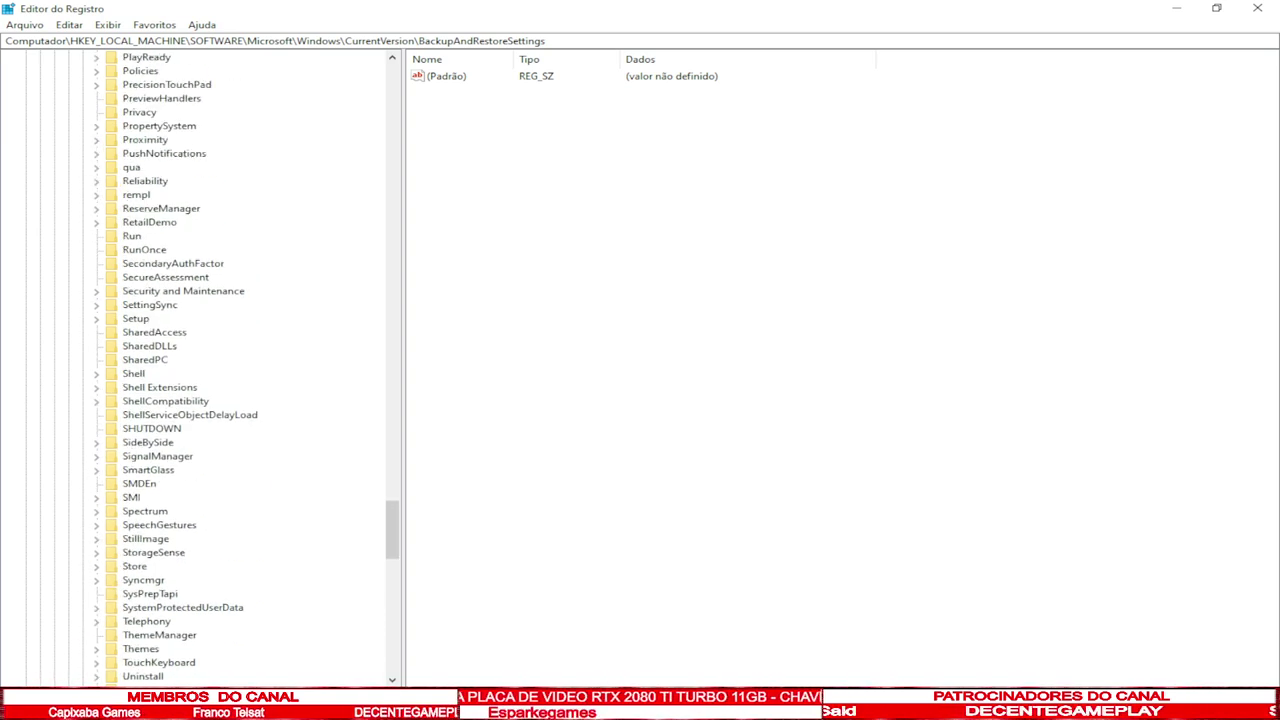
left_click(131, 236)
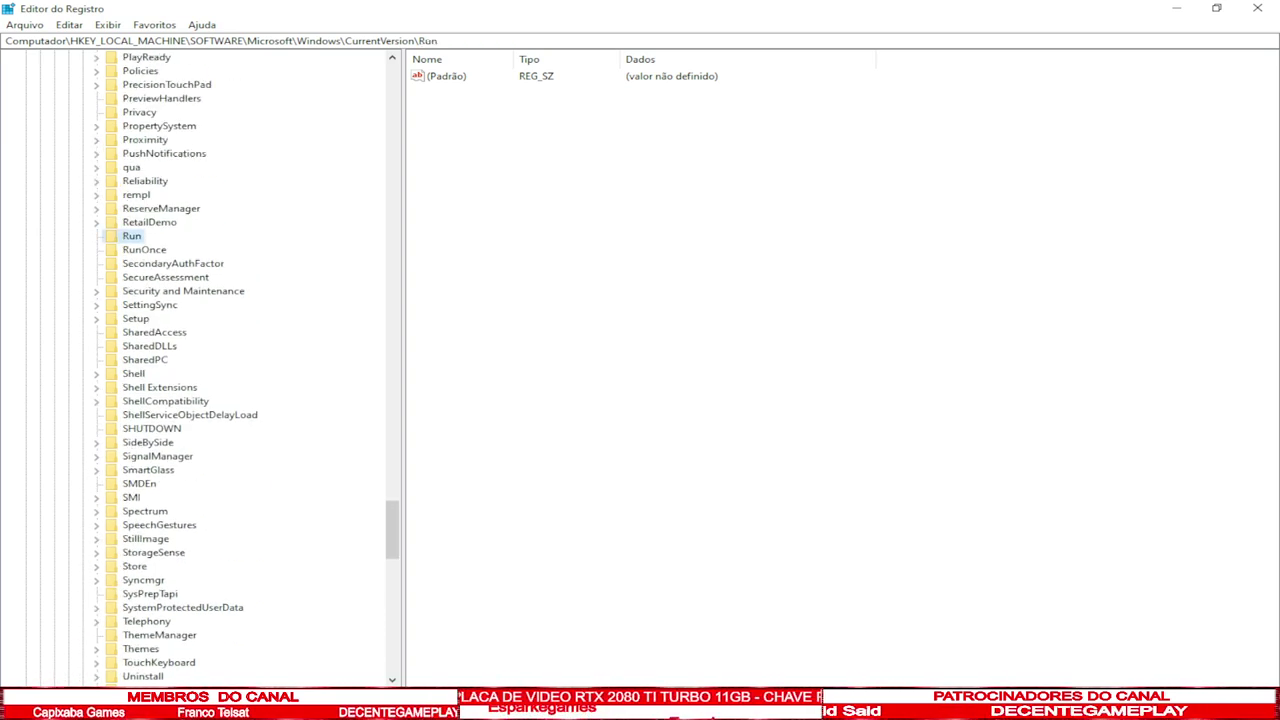